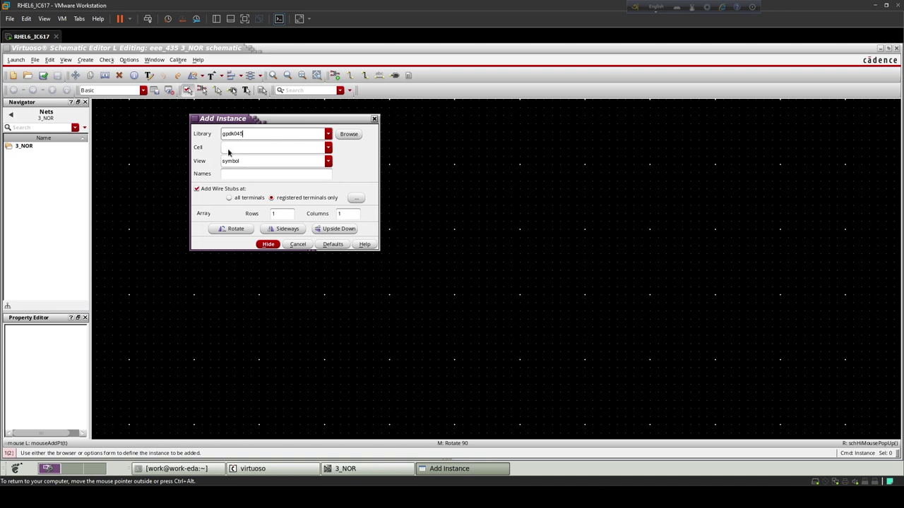
Place three nmos1v transistors side by side in a row.
click(233, 146)
text(n)
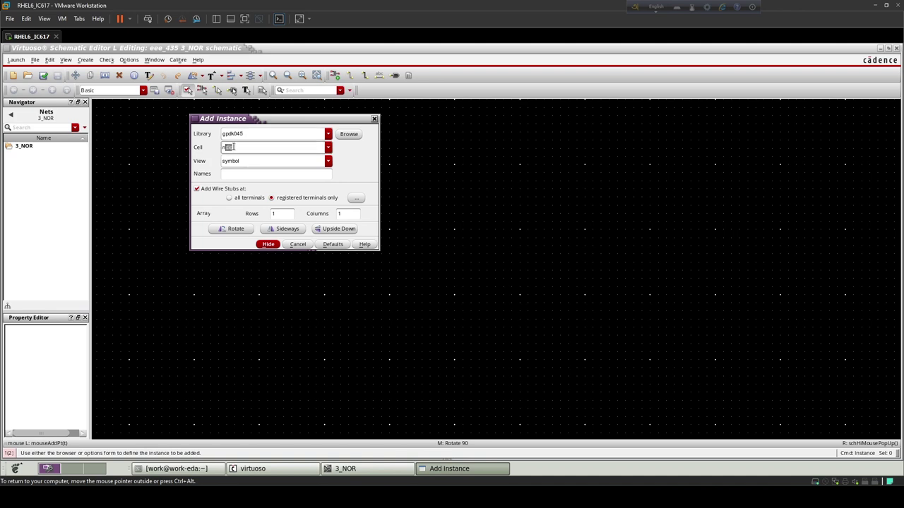
text(mos1v)
click(236, 159)
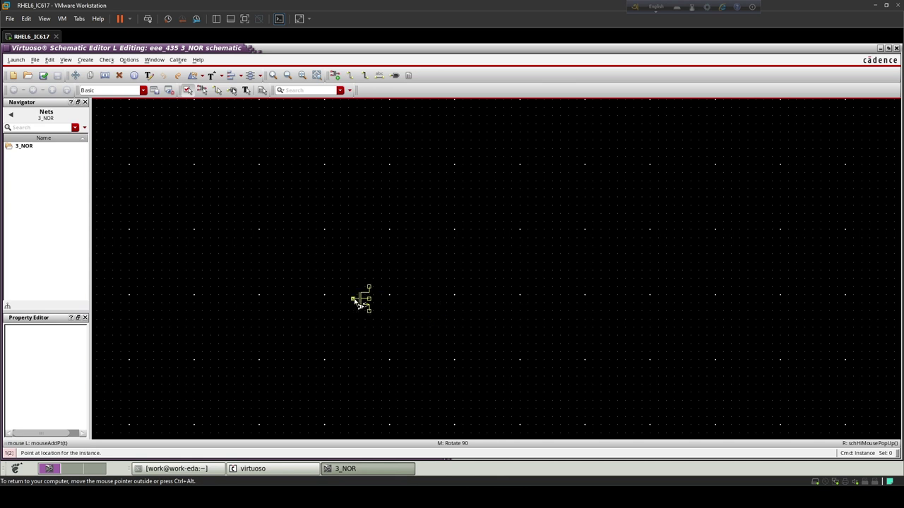
click(355, 299)
click(415, 302)
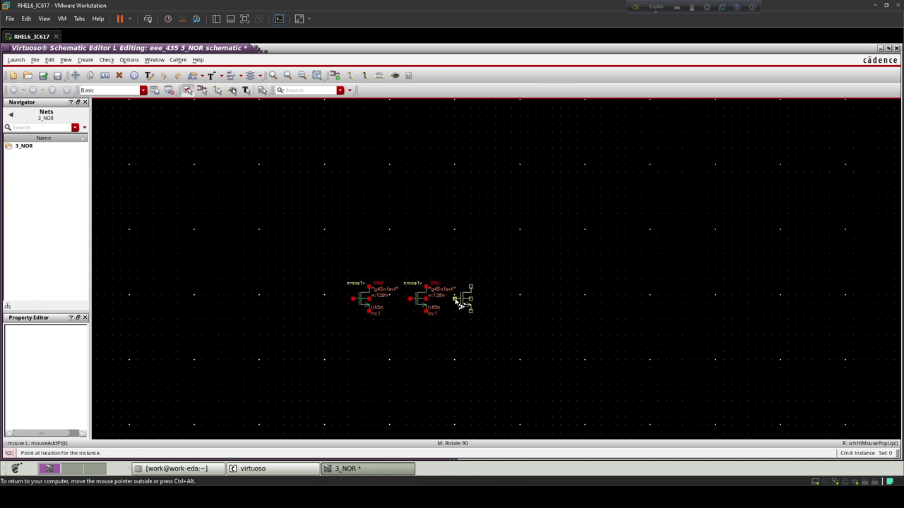
click(464, 302)
key(Escape)
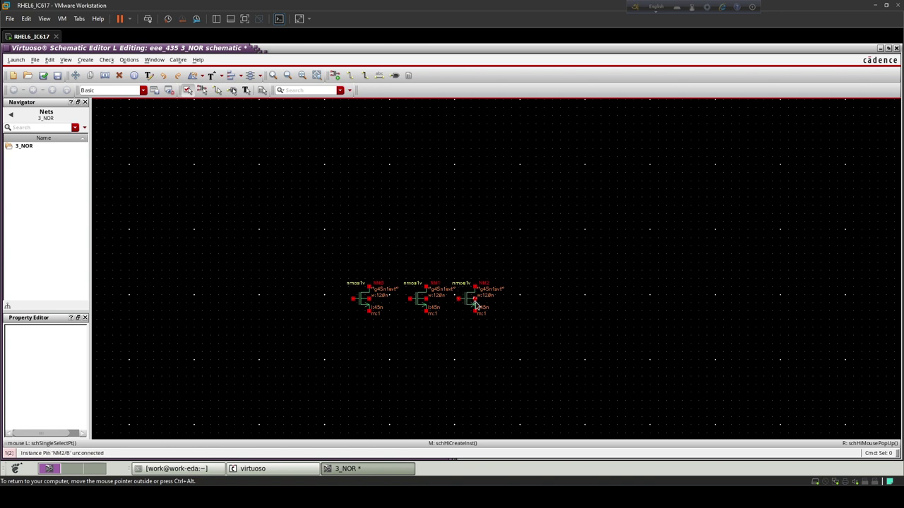
Flip NM2 horizontally and move it left, closer to NM1.
click(471, 302)
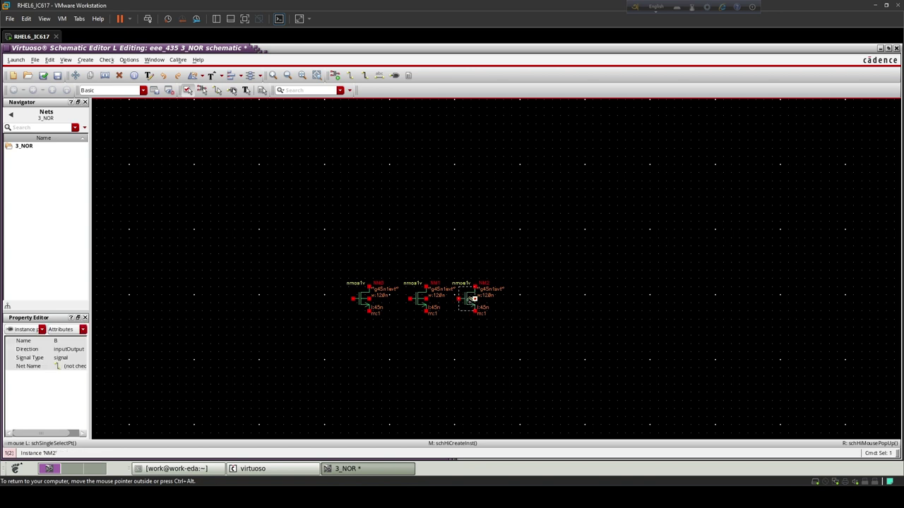
click(468, 303)
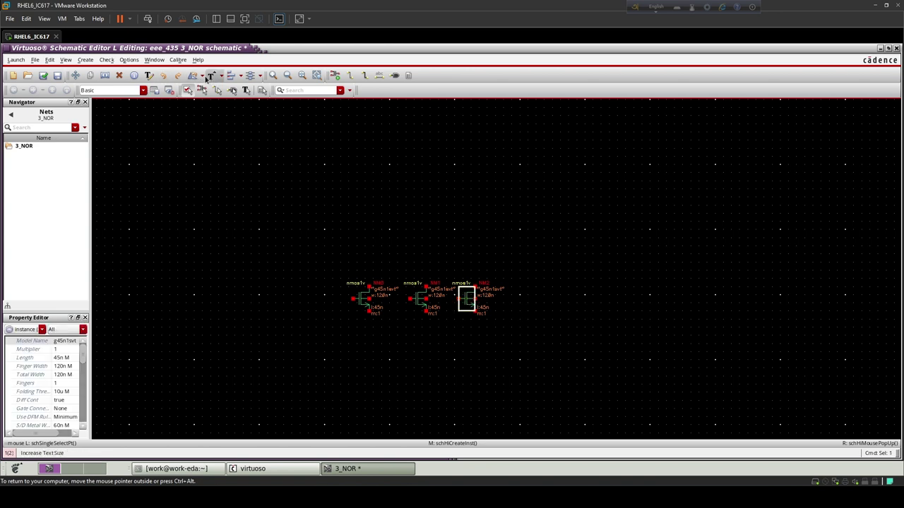
click(203, 76)
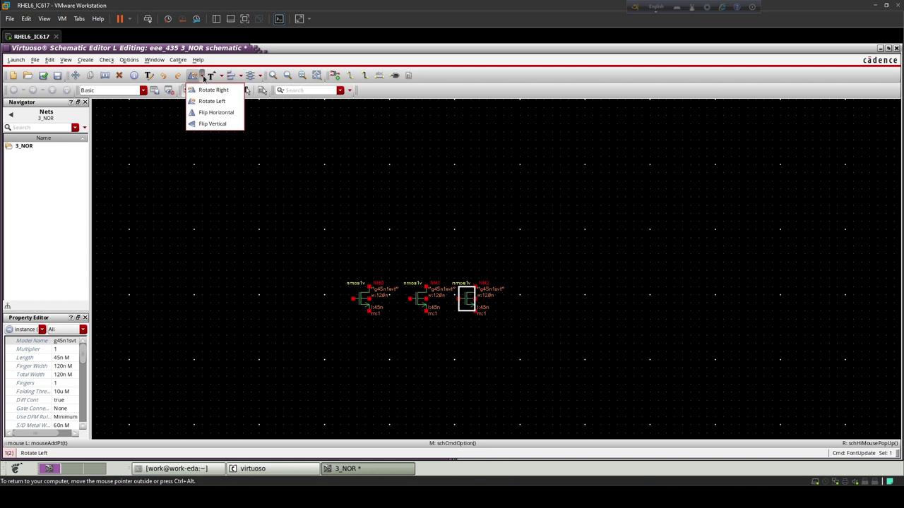
click(201, 113)
click(502, 322)
key(s)
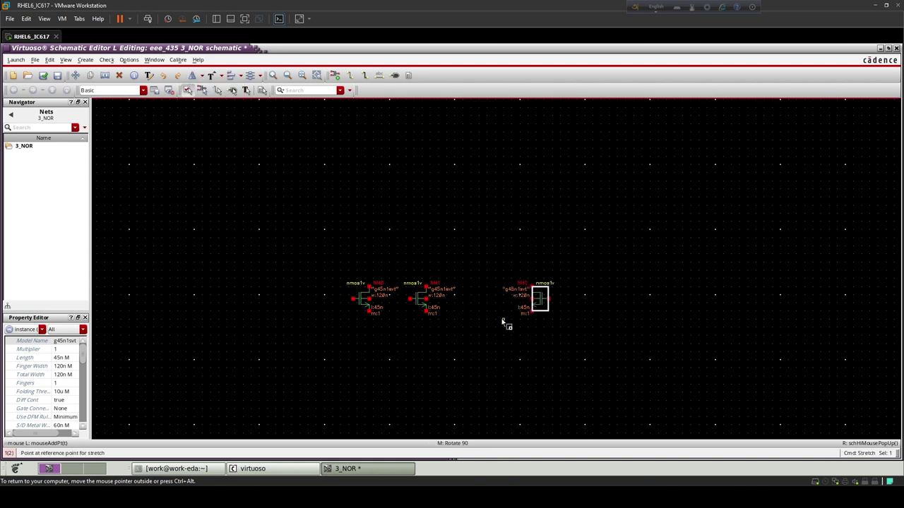
click(503, 322)
click(452, 325)
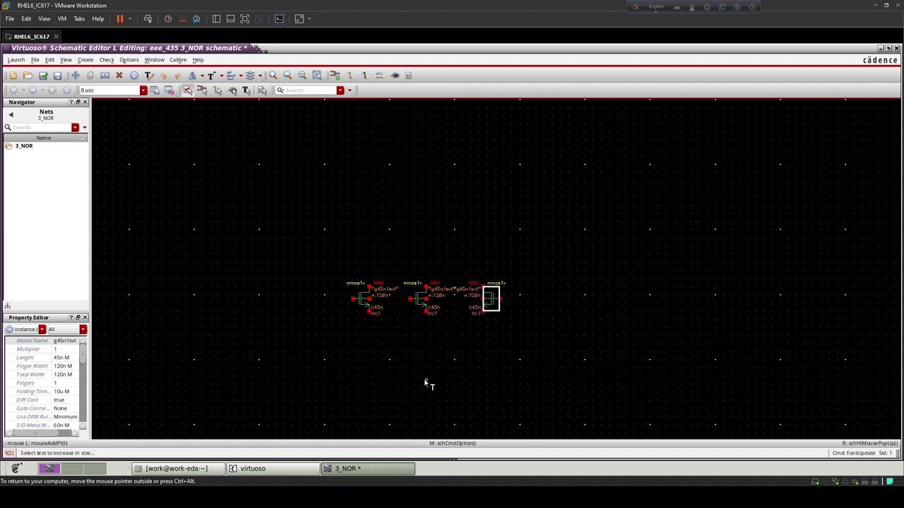
key(Escape)
click(384, 346)
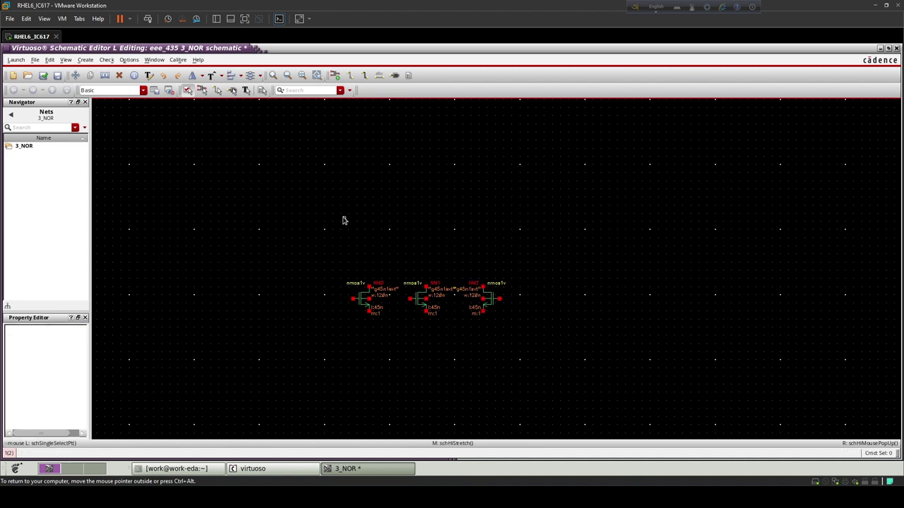
Place three pmos1v transistors, PM0 to PM2, in a column above the nmos row.
key(i)
key(Escape)
text(i)
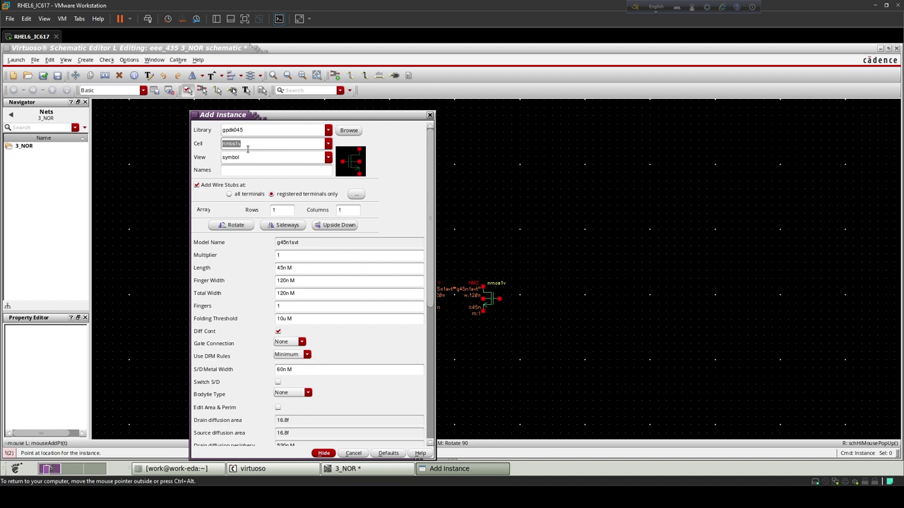
text(pmos)
key(Tab)
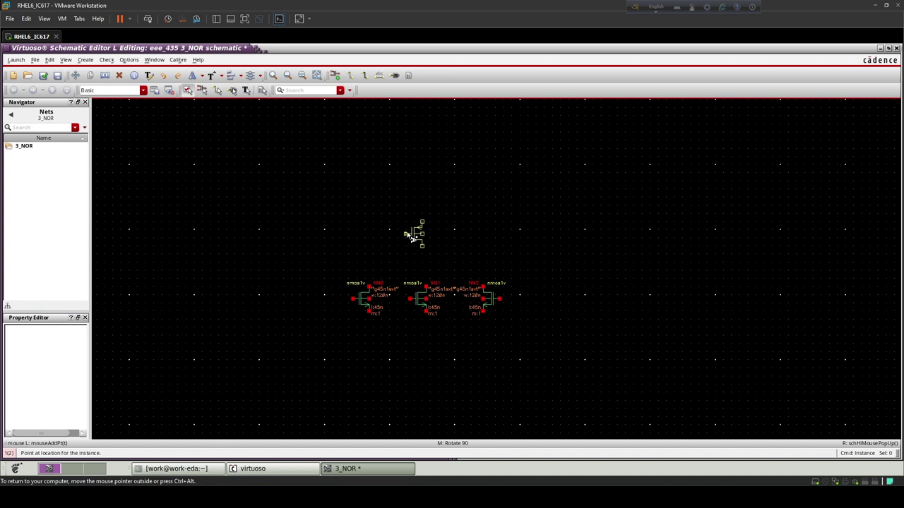
click(407, 234)
click(406, 189)
click(406, 146)
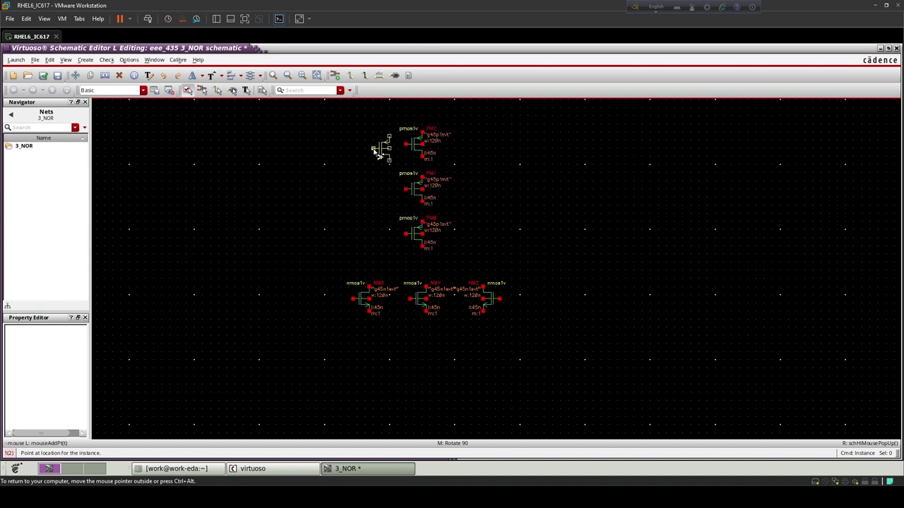
key(f)
key(Escape)
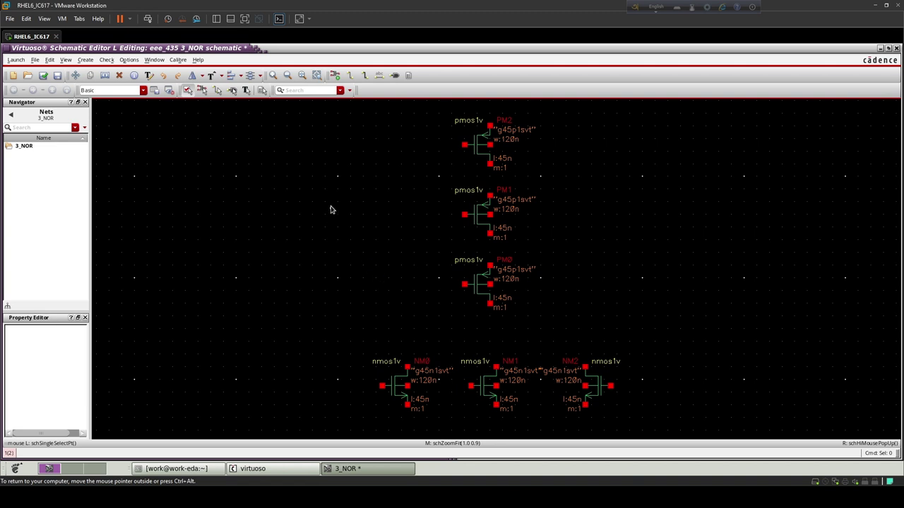
Wire the nmos drains together and the sources together, and tie each nmos bulk to its source.
key(w)
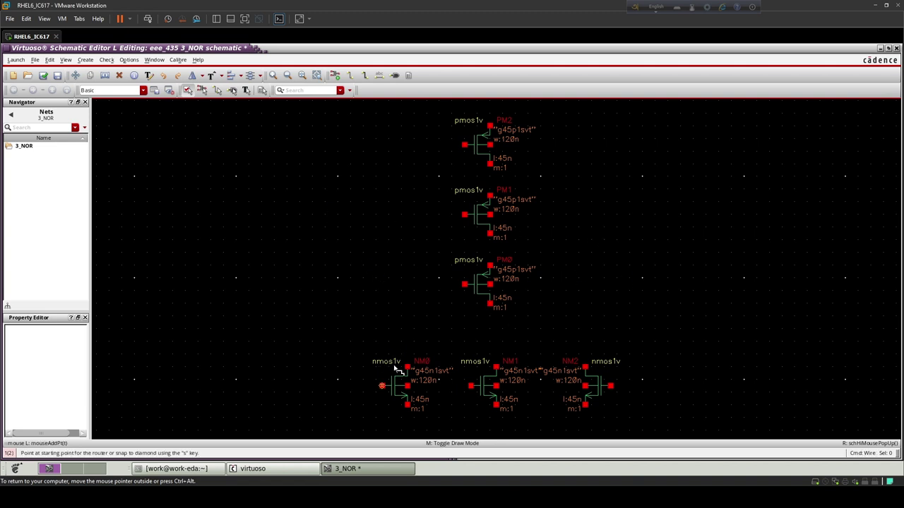
click(408, 367)
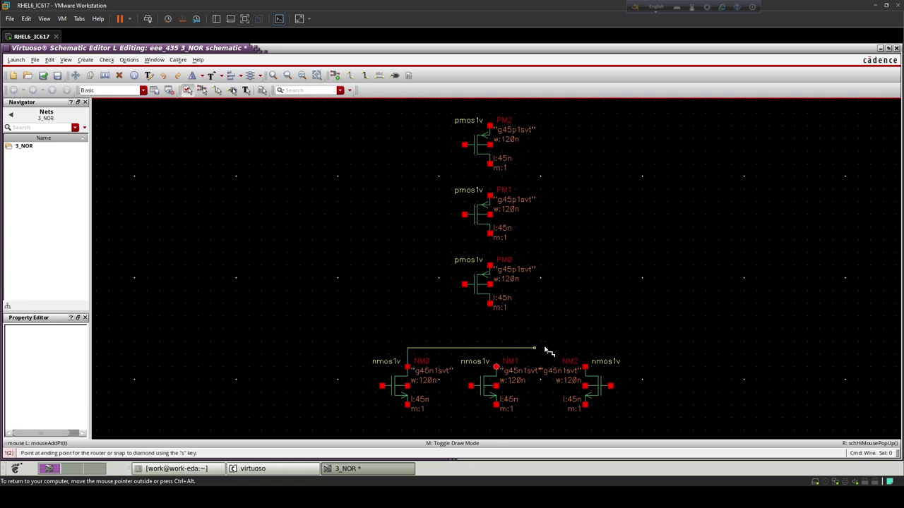
click(580, 371)
click(408, 406)
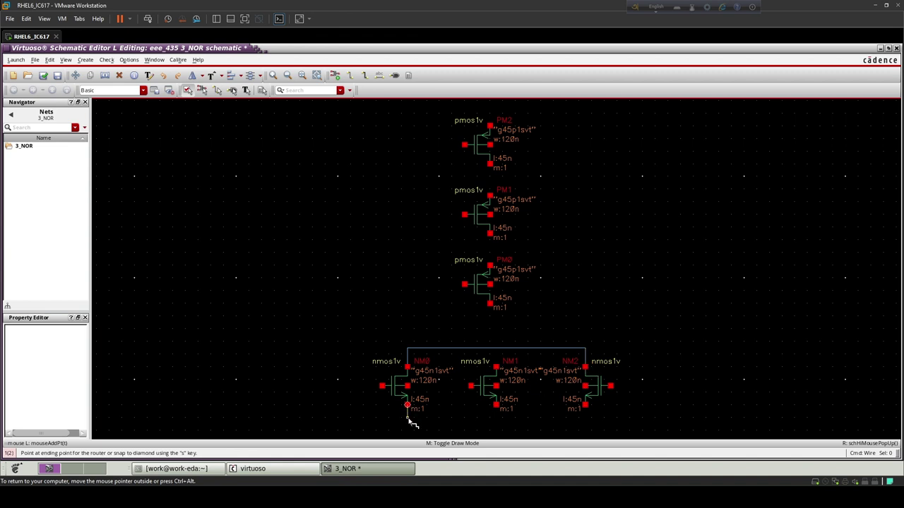
click(585, 406)
click(496, 406)
click(496, 417)
click(407, 385)
click(407, 406)
click(497, 386)
click(497, 406)
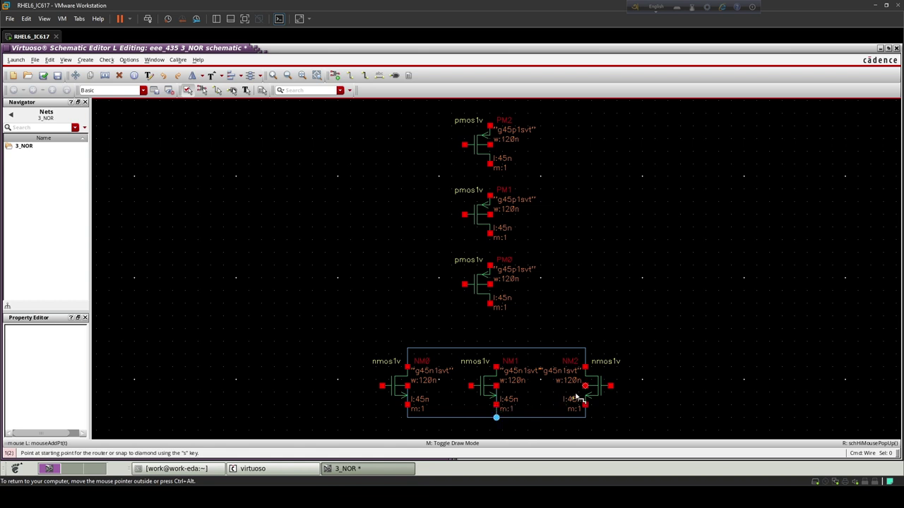
click(585, 386)
click(586, 407)
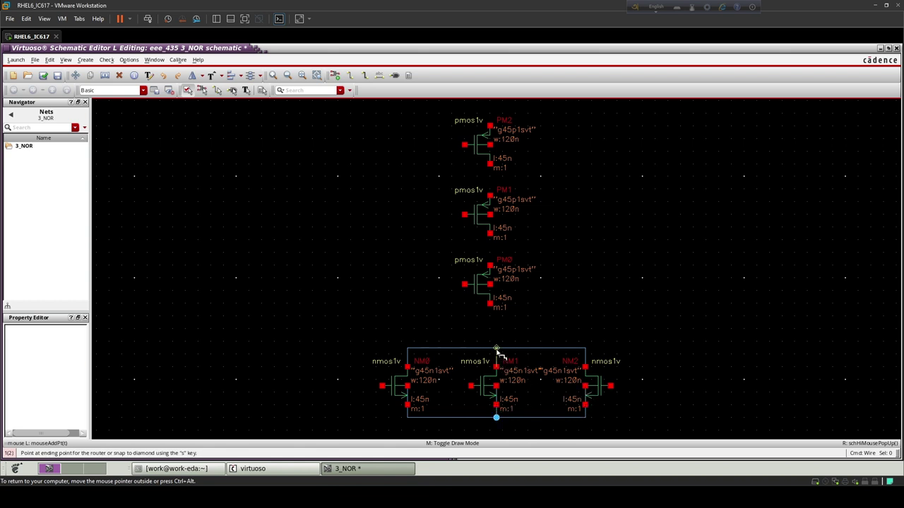
Chain PM0–PM2 in series down to the nmos drains, adding supply and ground leads.
click(490, 305)
click(491, 349)
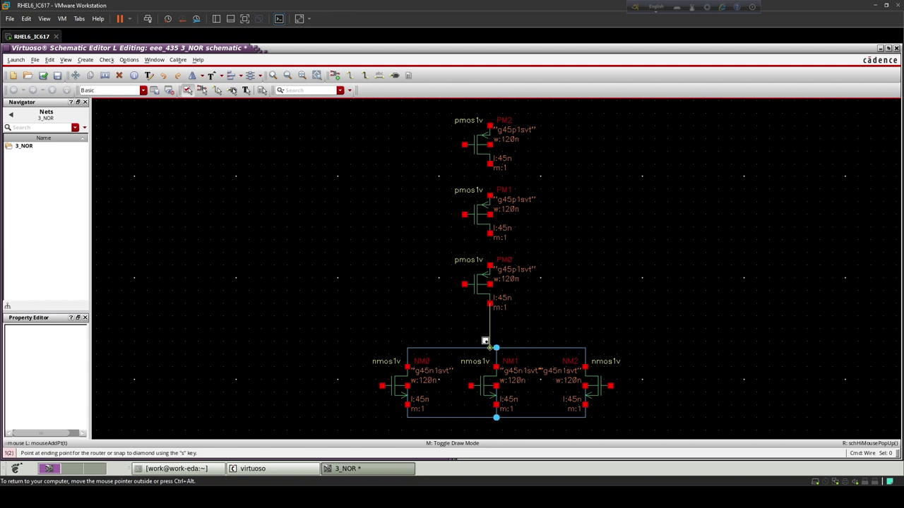
click(490, 265)
click(490, 233)
click(489, 195)
click(490, 164)
click(490, 125)
click(490, 106)
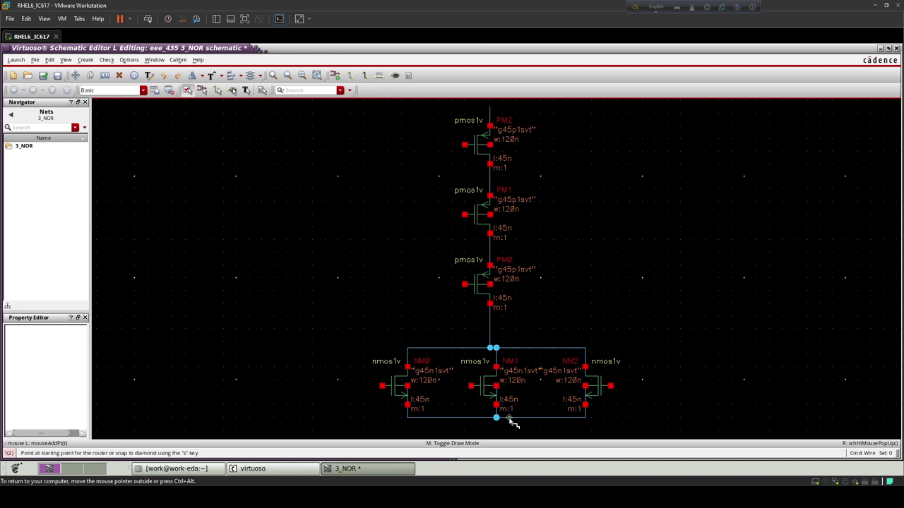
click(483, 418)
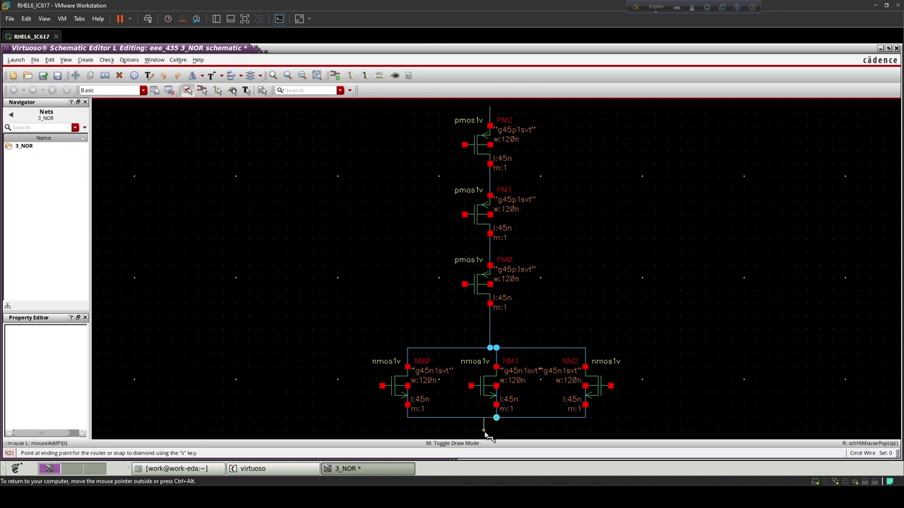
click(484, 438)
click(611, 386)
Add input leads on the nmos gate and on the PM2, PM1 and PM0 gates.
click(360, 388)
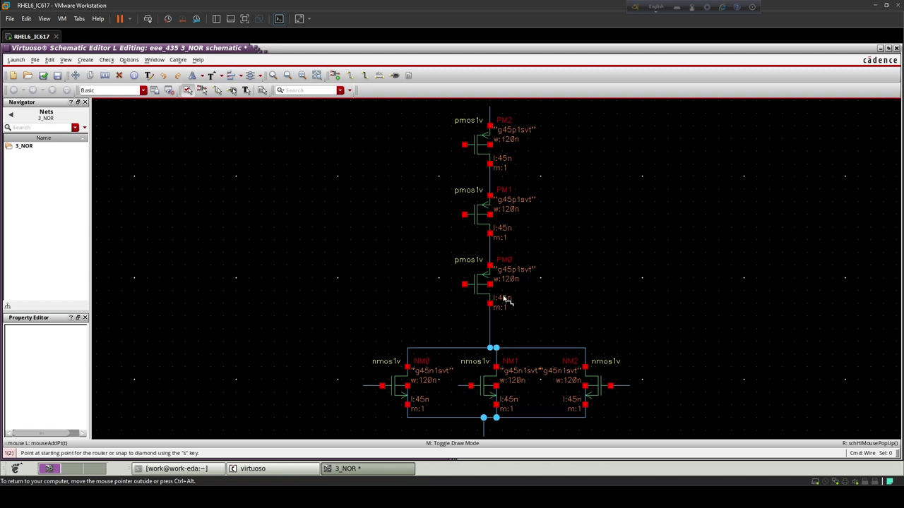
click(465, 145)
click(446, 144)
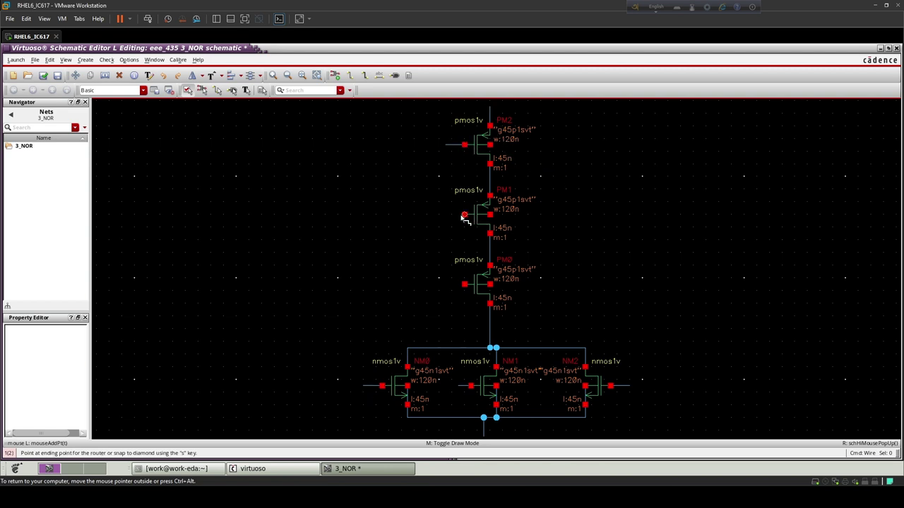
click(452, 215)
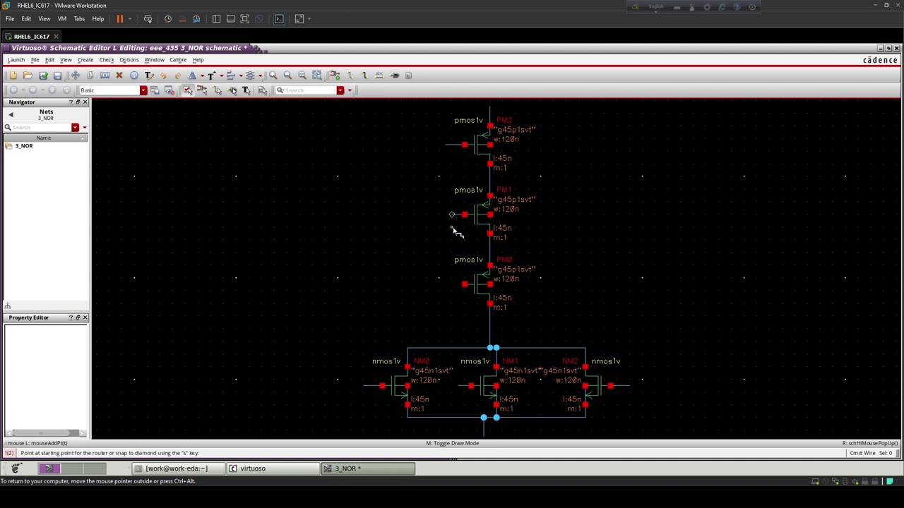
click(464, 285)
click(449, 286)
Tie the bulks of PM0, PM1 and PM2 together.
click(505, 286)
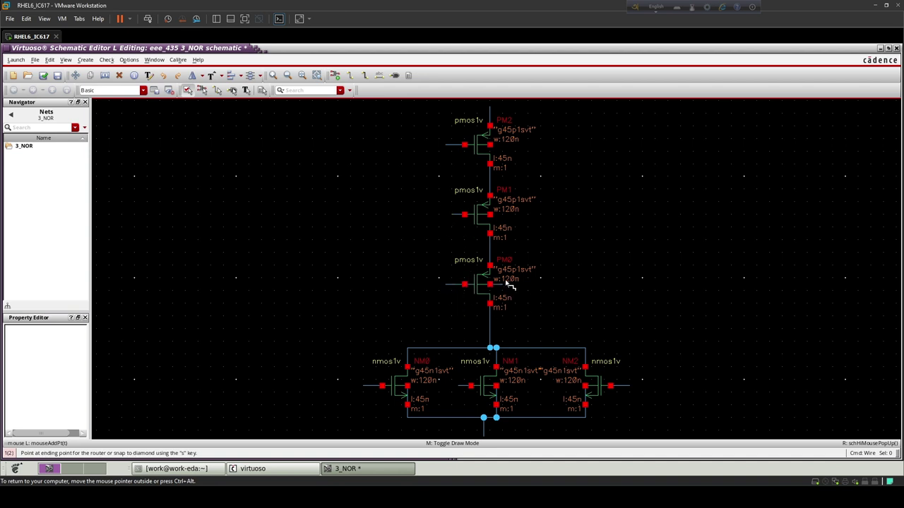
click(490, 146)
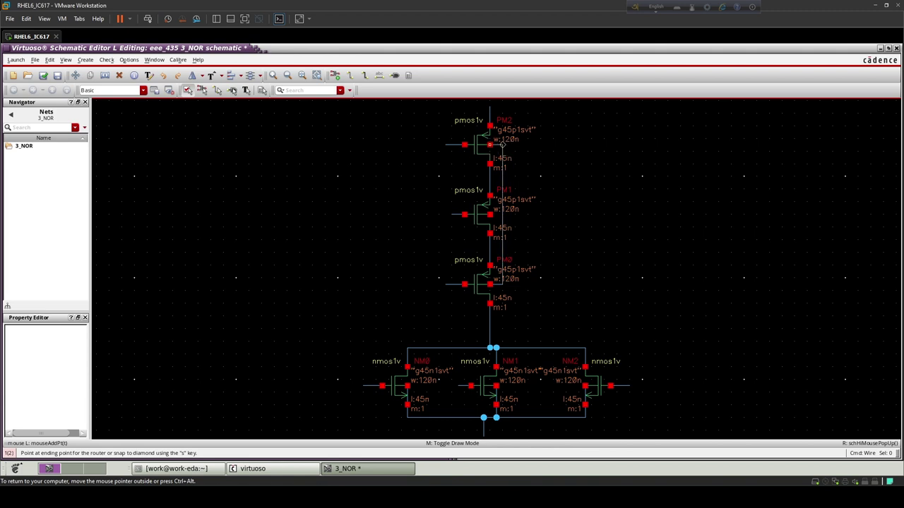
click(490, 215)
click(502, 215)
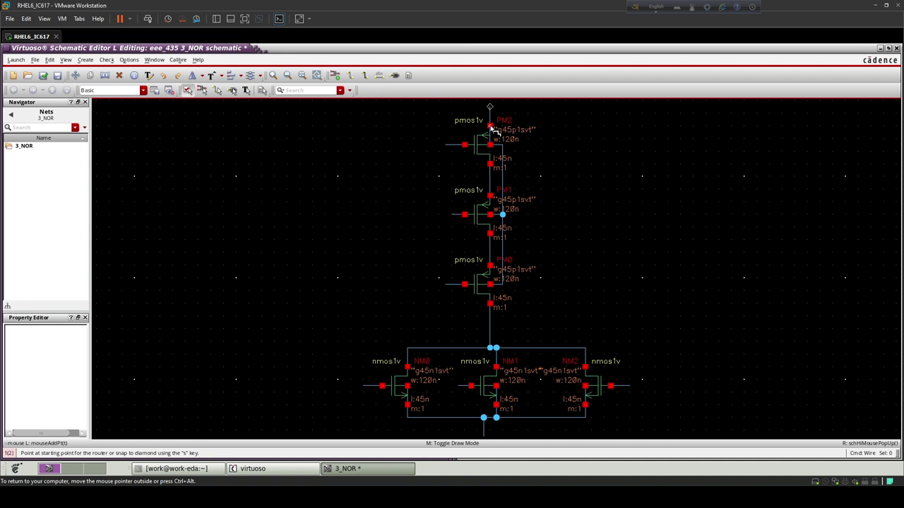
Run an output wire from the shared drain node out to the right.
click(490, 323)
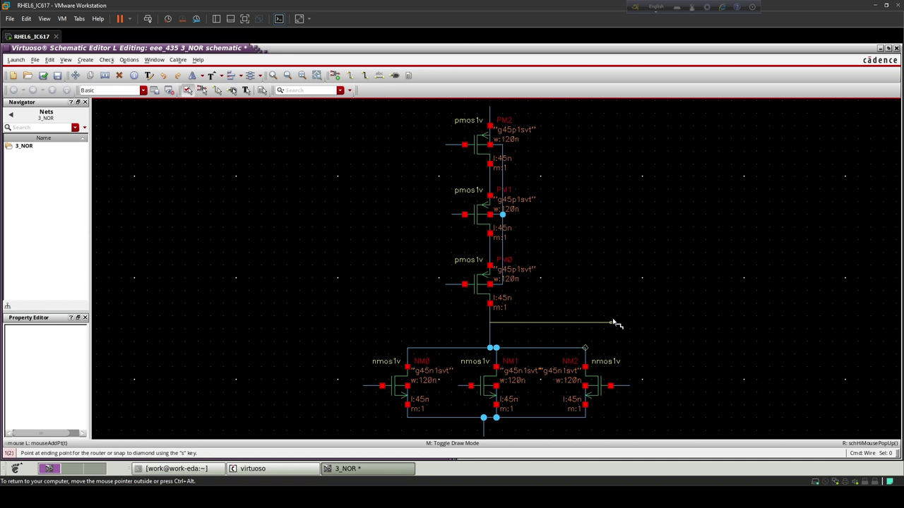
click(613, 323)
double_click(614, 323)
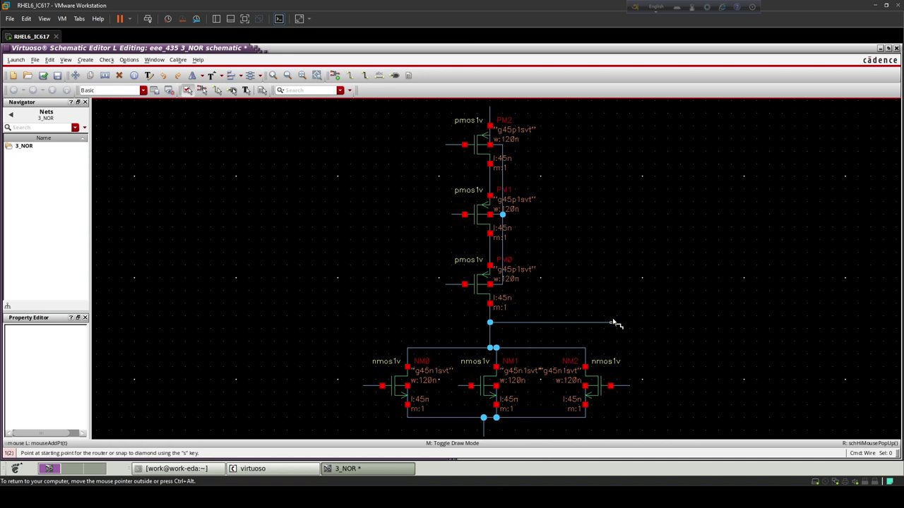
key(f)
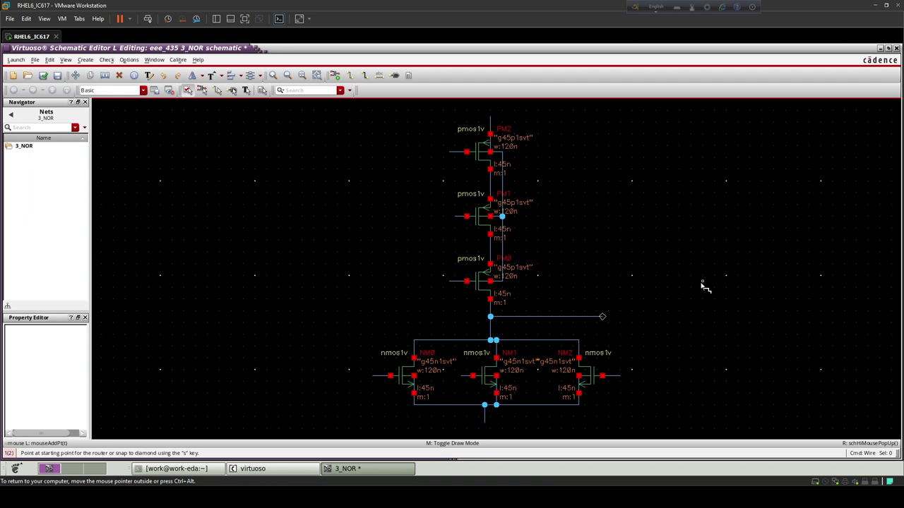
key(Escape)
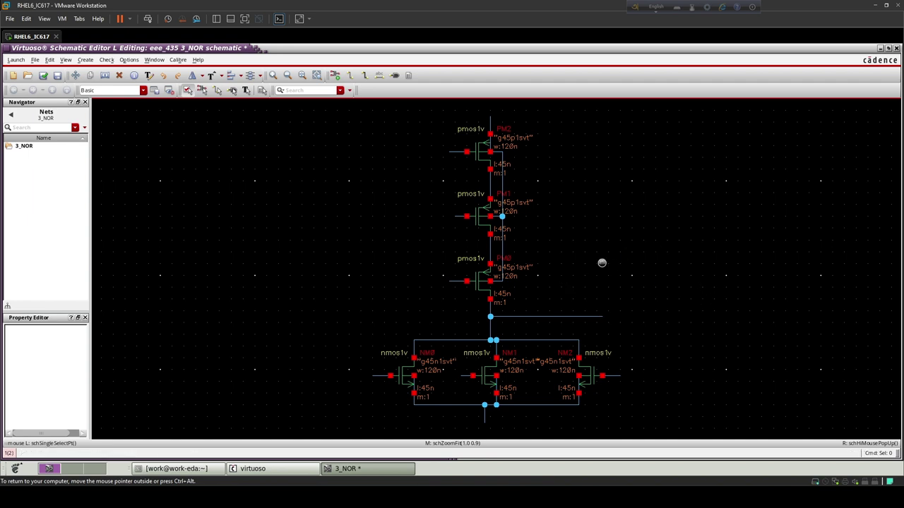
Place pins VDD, VSS, A, B, C and VOUT in a column left of the circuit.
text(pA)
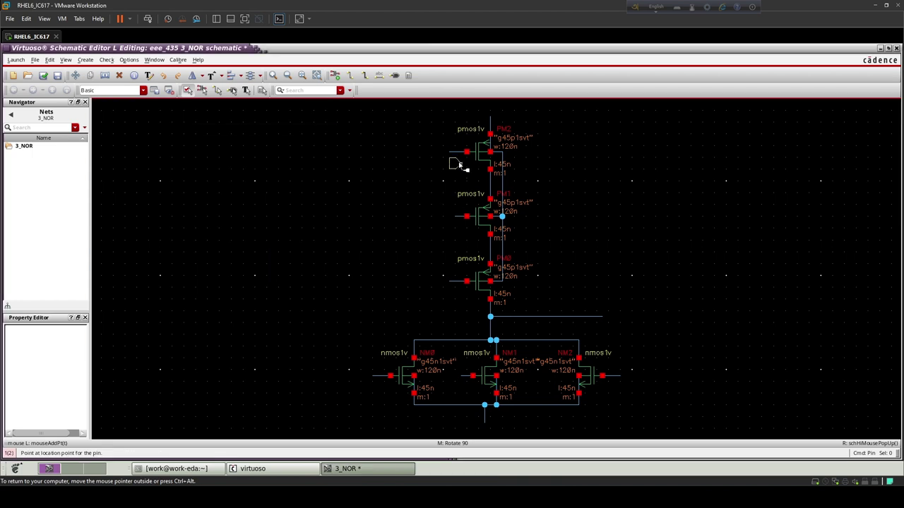
click(370, 178)
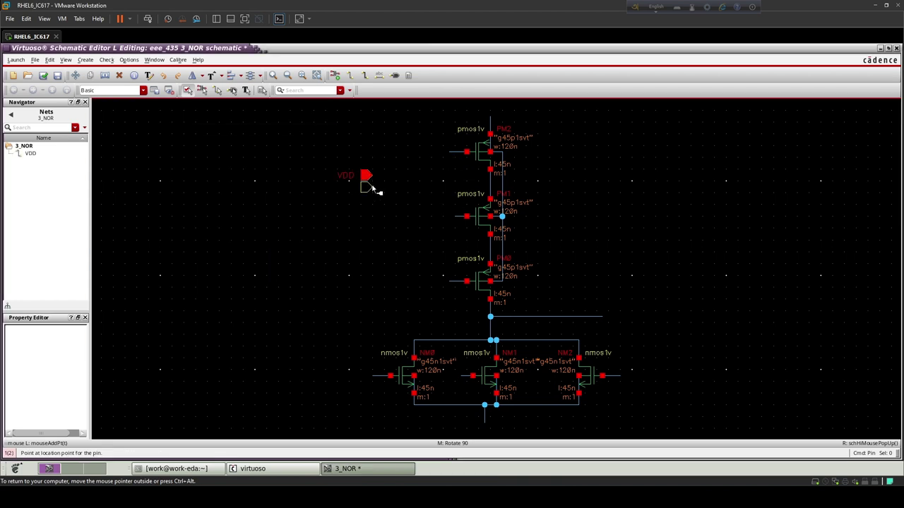
click(373, 194)
click(372, 212)
click(374, 231)
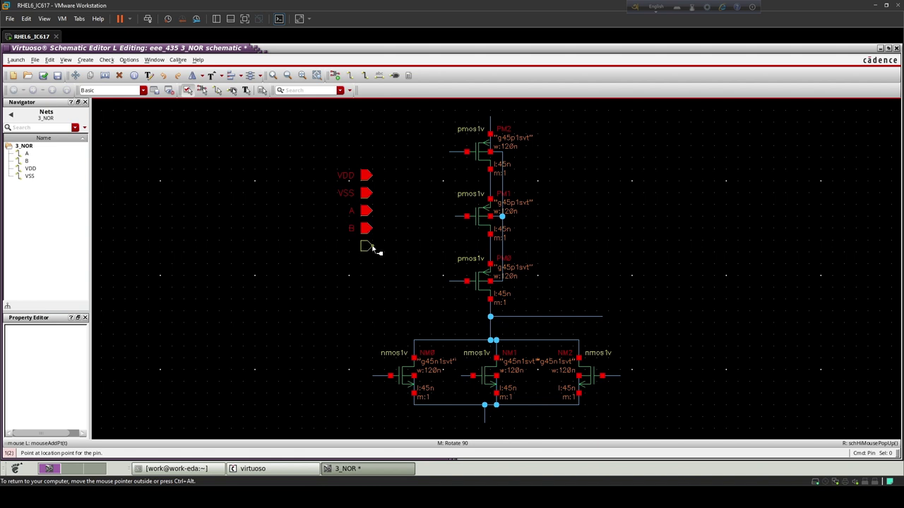
click(373, 248)
click(372, 265)
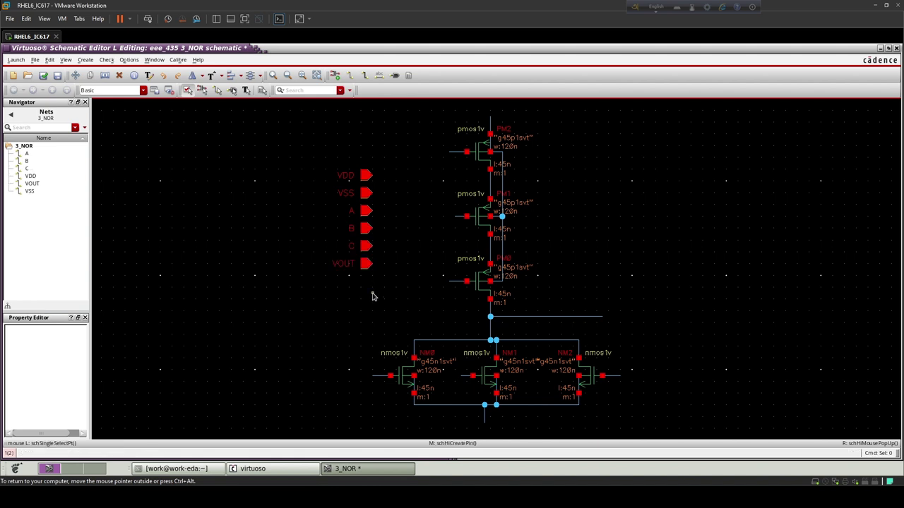
key(Escape)
Set the VOUT pin's direction to output and line it up with the other pins.
key(q)
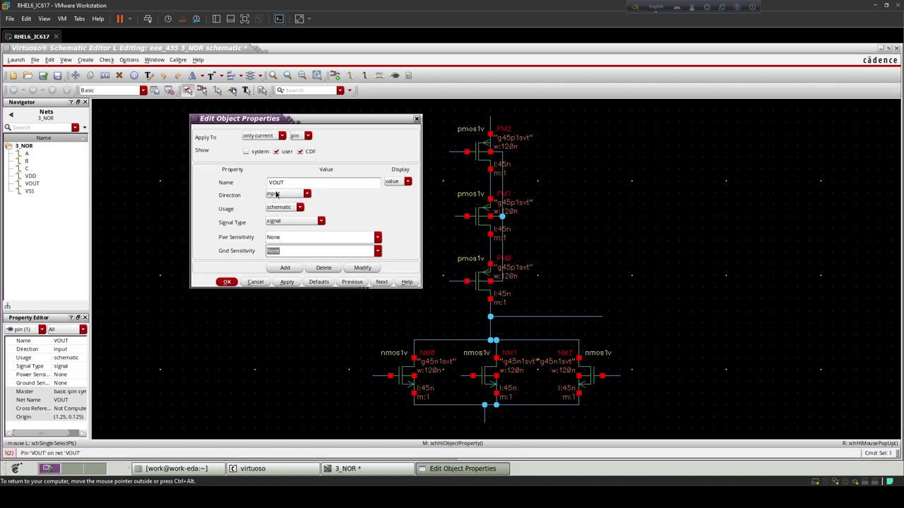
click(276, 195)
click(276, 212)
click(226, 281)
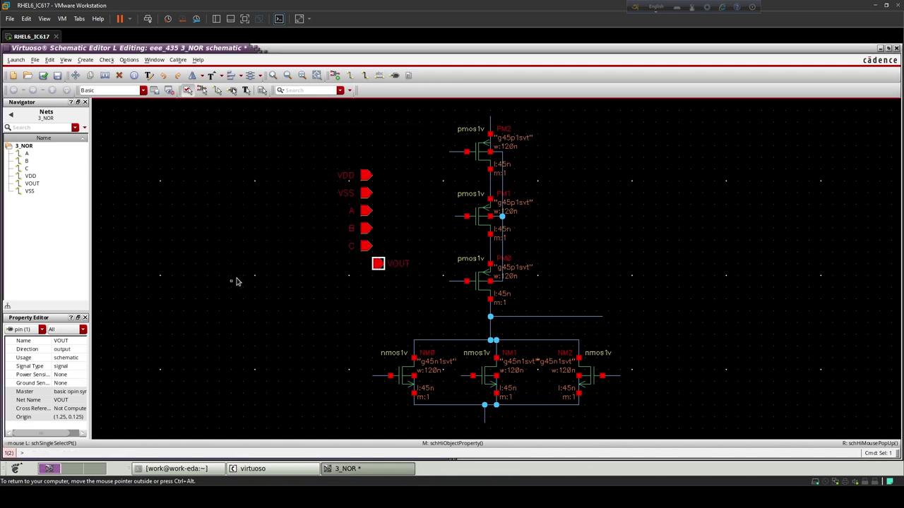
key(s)
drag(325, 278, 312, 278)
click(355, 314)
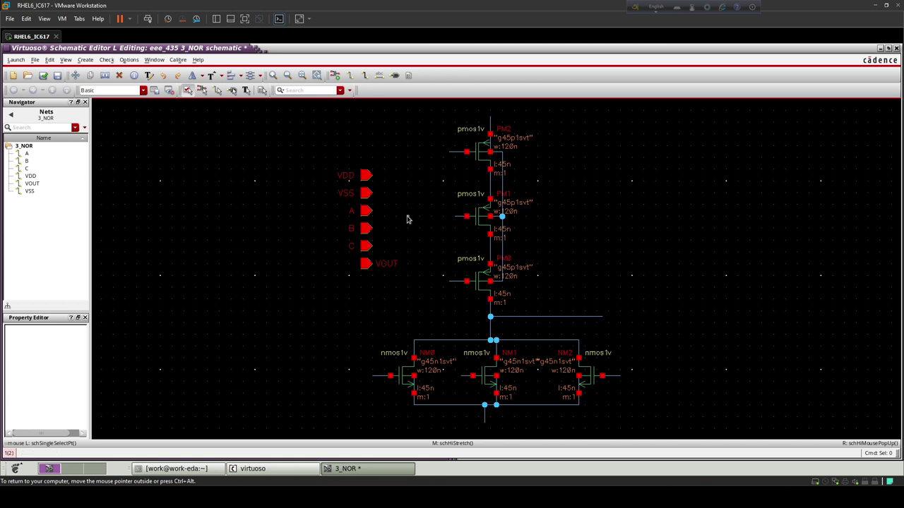
key(l)
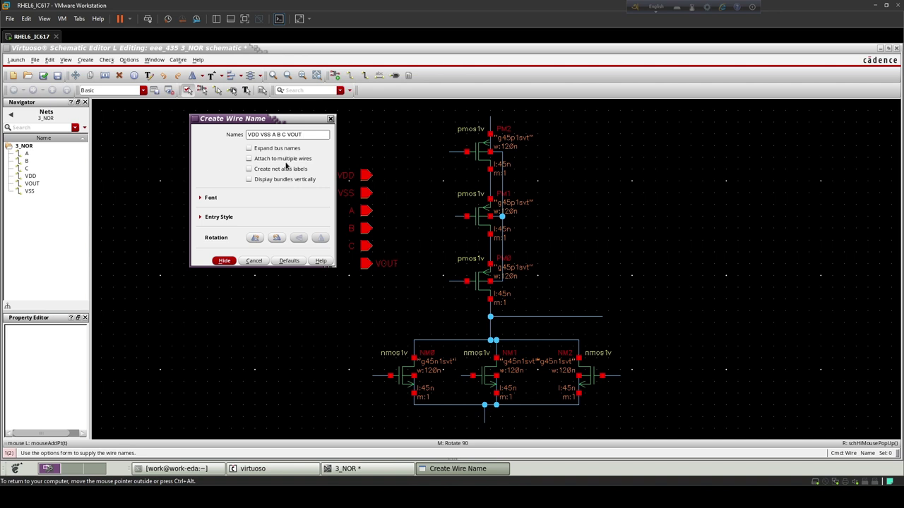
Label the supply, ground, PMOS gate and output wires VDD, VSS, A, B, C and VOUT.
key(Return)
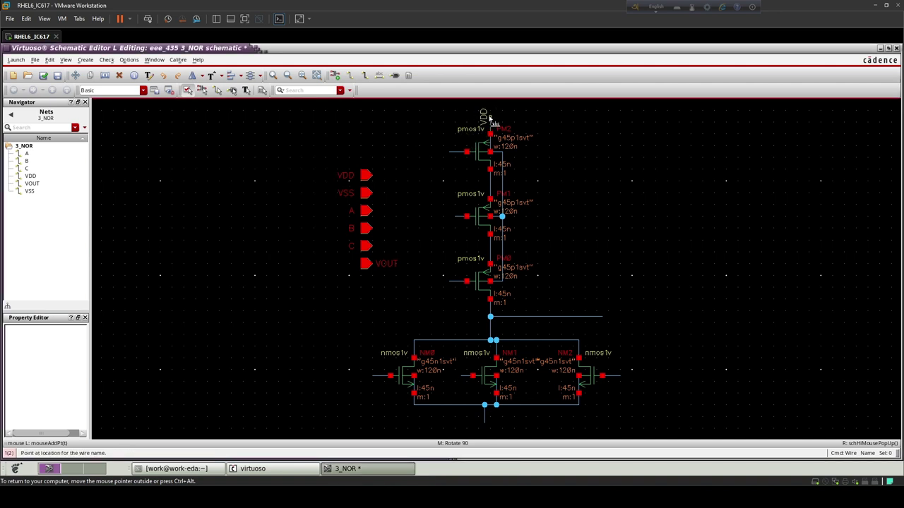
click(484, 116)
click(485, 421)
click(450, 151)
click(457, 225)
click(450, 282)
click(599, 319)
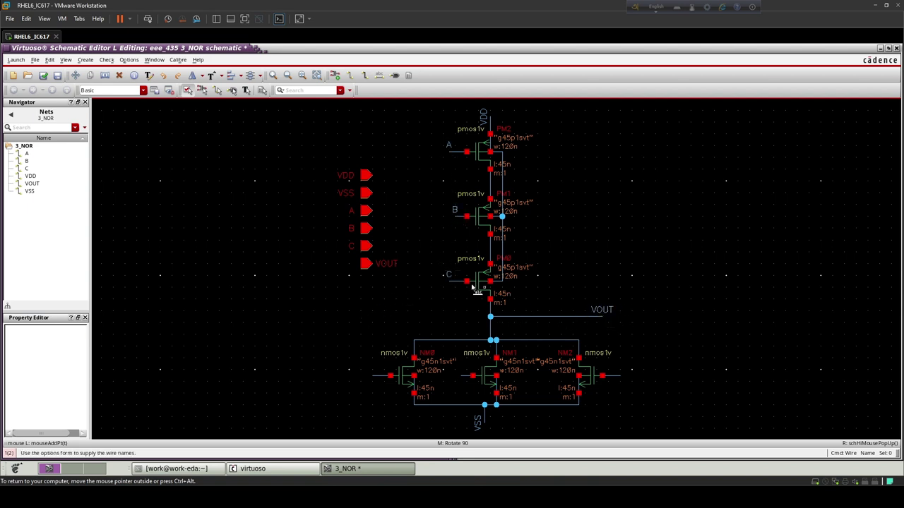
key(Escape)
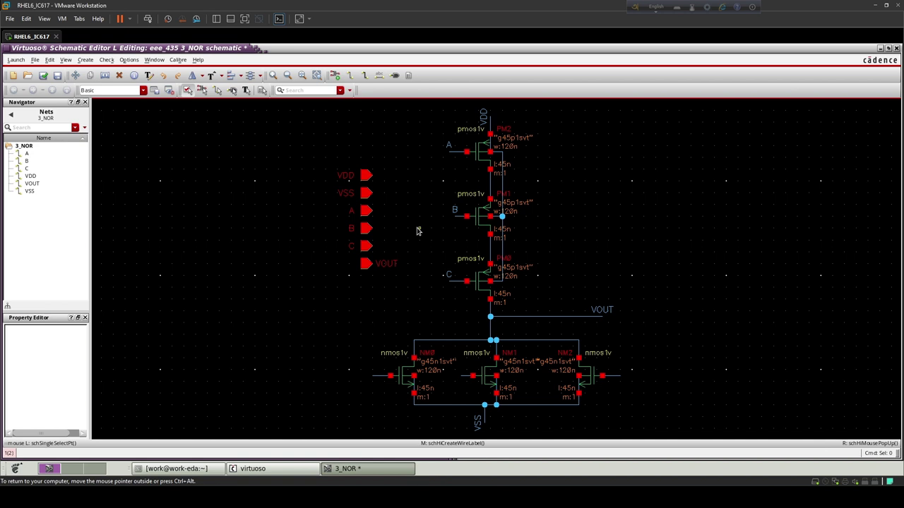
Label the left, middle and right nmos gates A, B and C, then check and save.
key(l)
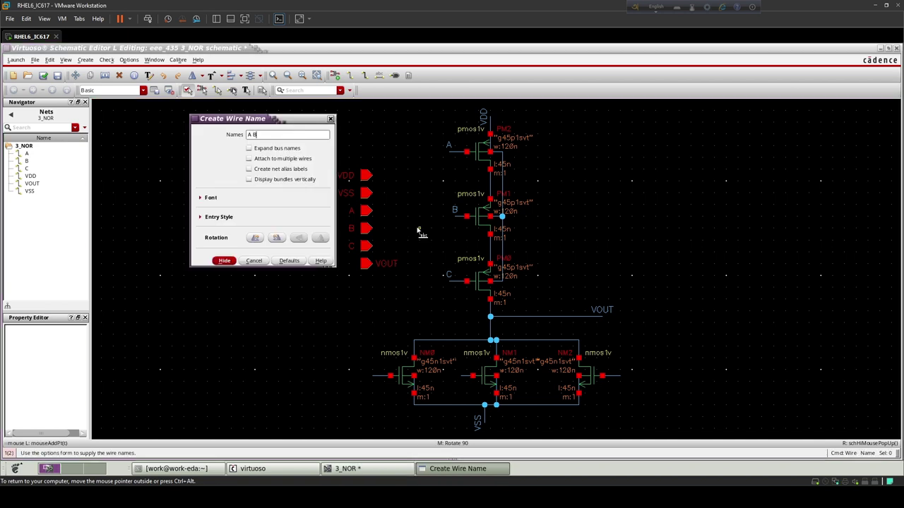
key(Return)
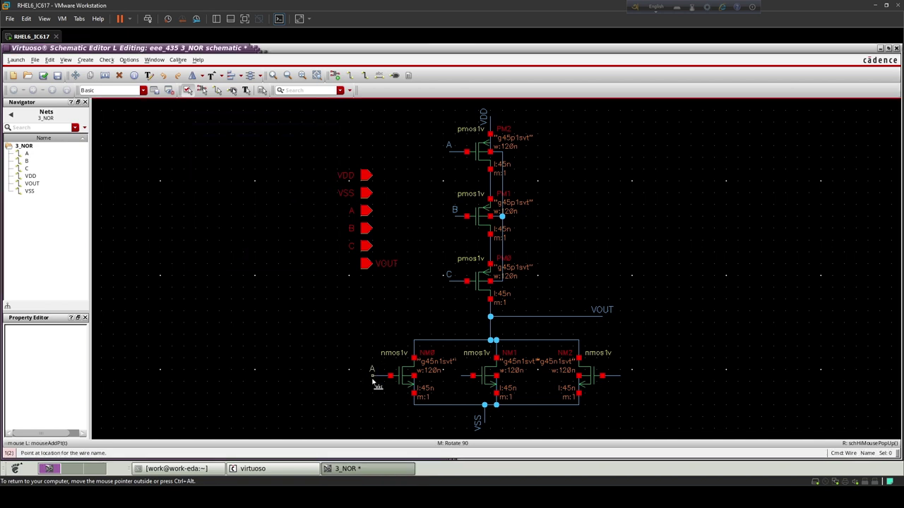
click(378, 379)
click(466, 379)
click(624, 381)
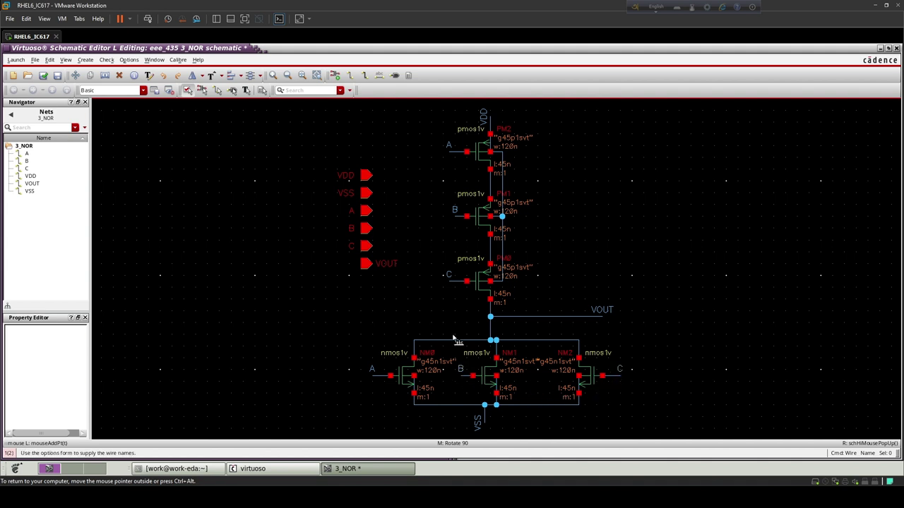
click(43, 76)
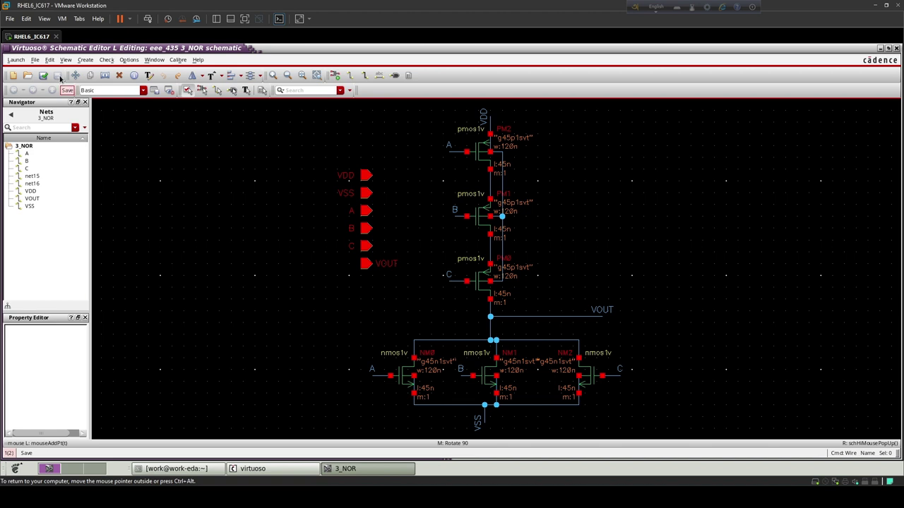
Create a symbol cellview from the 3_NOR schematic.
click(83, 60)
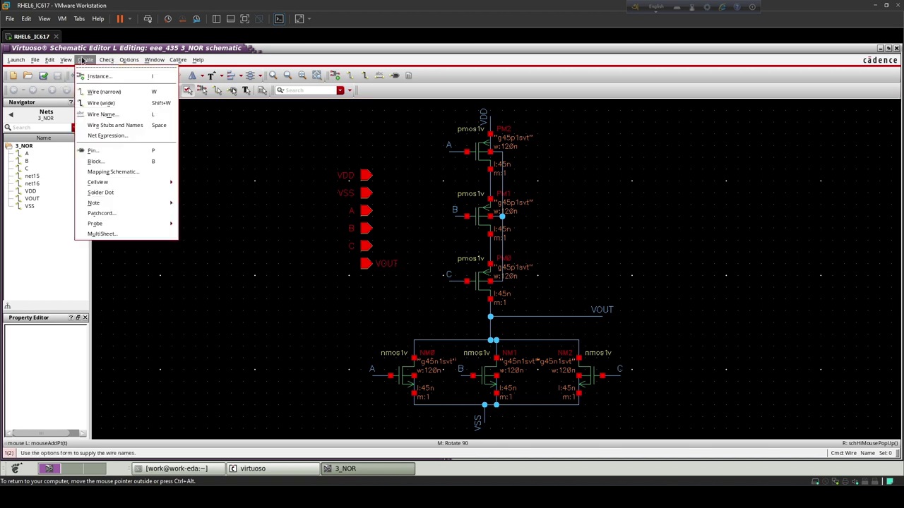
mouse_move(104, 185)
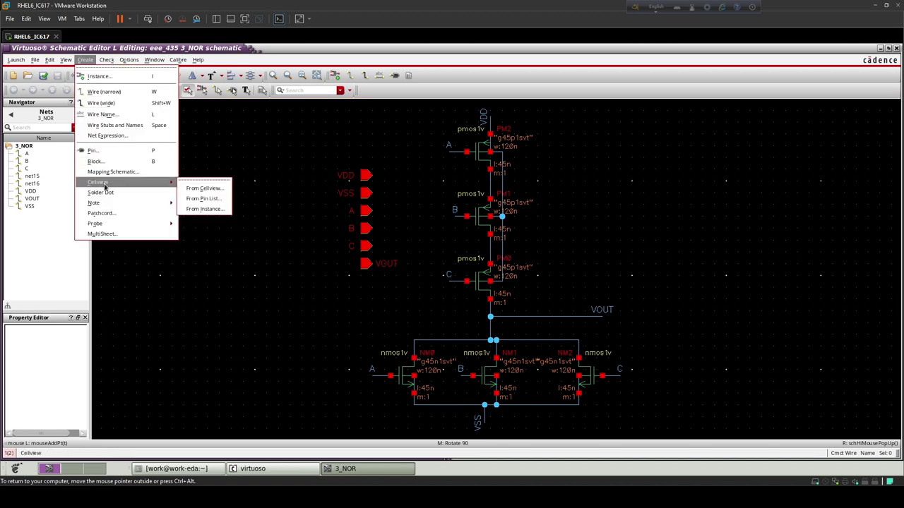
click(203, 189)
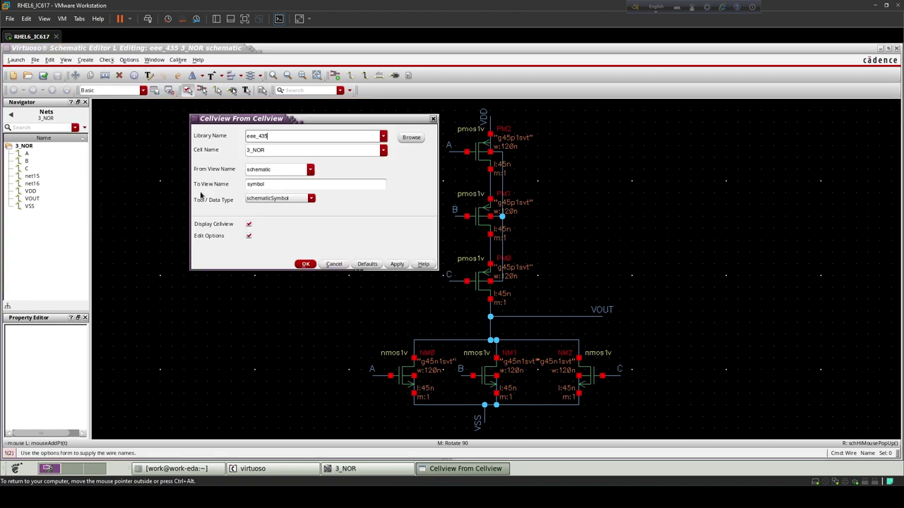
click(306, 264)
Move VDD to the top and VSS off the left pin list, then generate the symbol.
drag(254, 165, 288, 165)
key(cmd+c)
key(BackSpace)
click(257, 192)
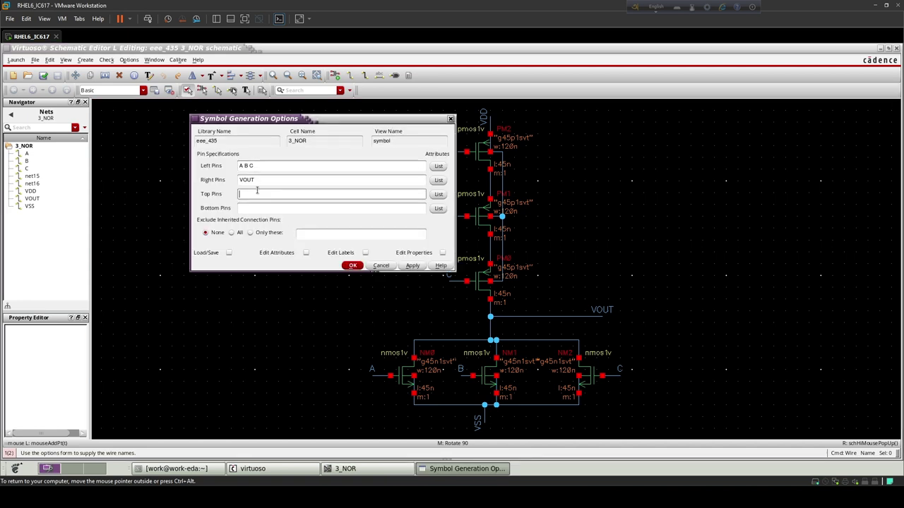
middle_click(256, 191)
mouse_move(251, 194)
mouse_down()
mouse_move(264, 195)
mouse_move(256, 209)
mouse_up()
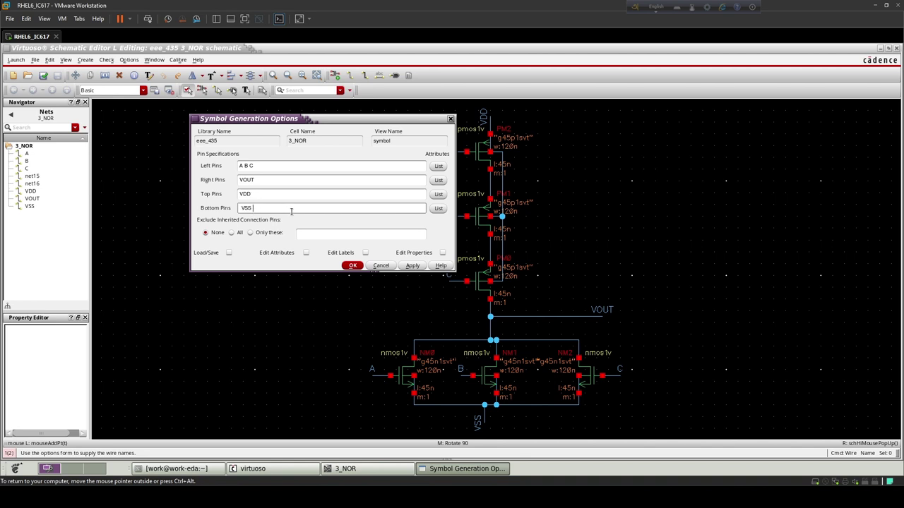
click(355, 267)
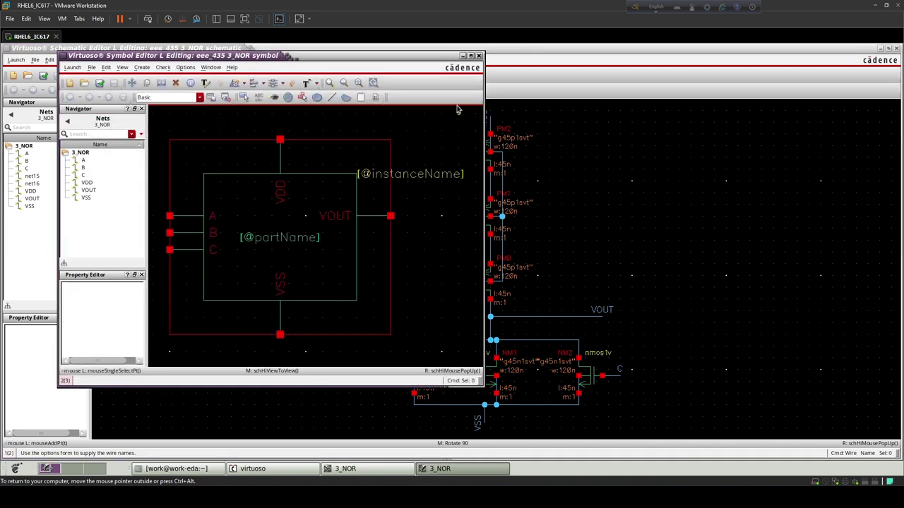
click(470, 56)
key(f)
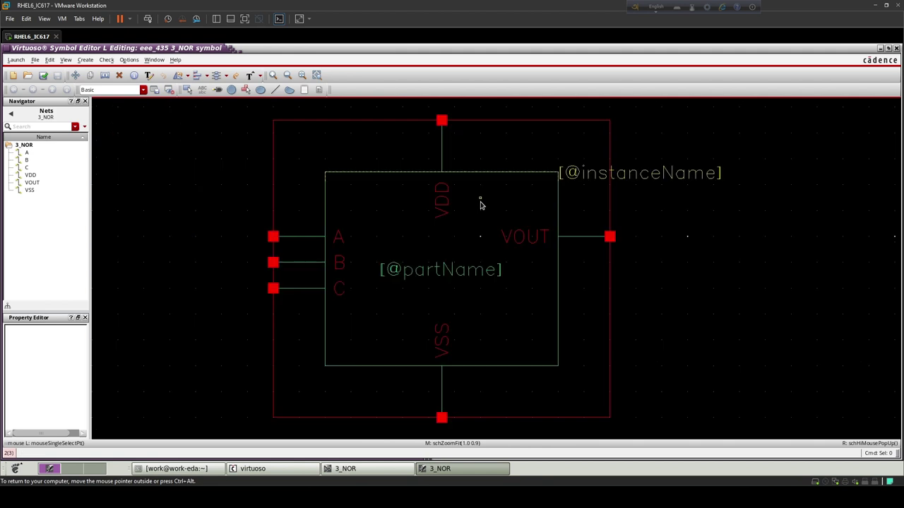
key(Delete)
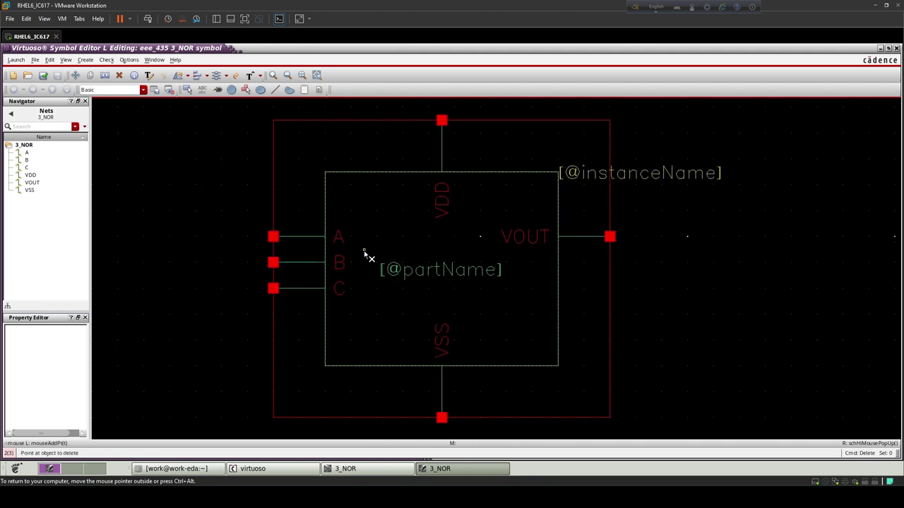
click(416, 120)
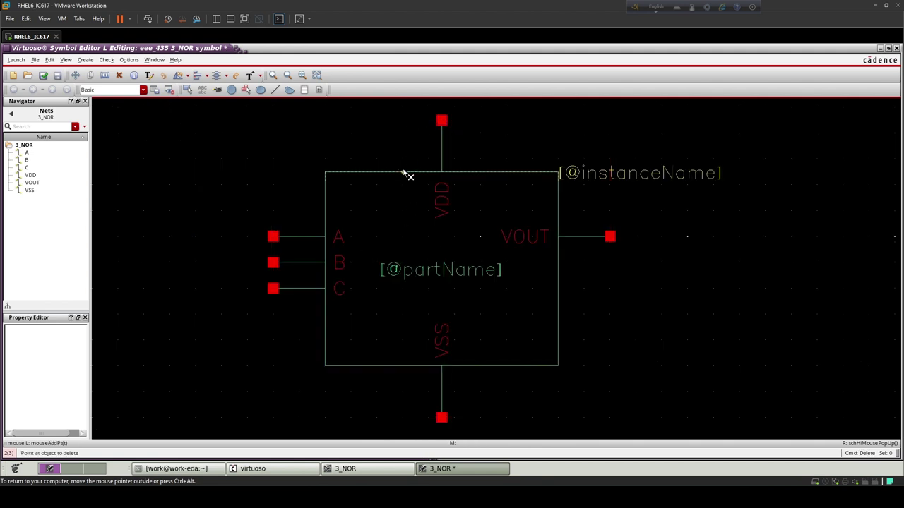
click(408, 173)
click(457, 266)
key(Escape)
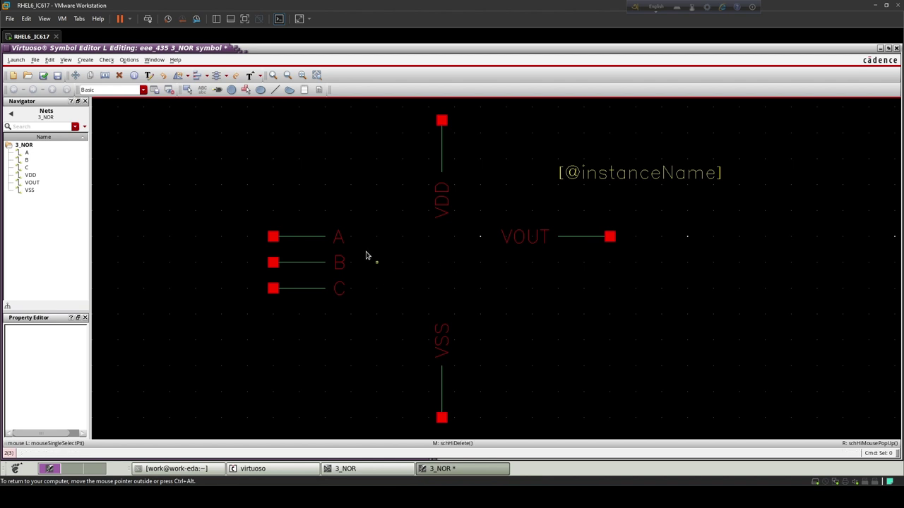
Move the A, B and C pin labels to the left of their pins.
drag(325, 211, 353, 302)
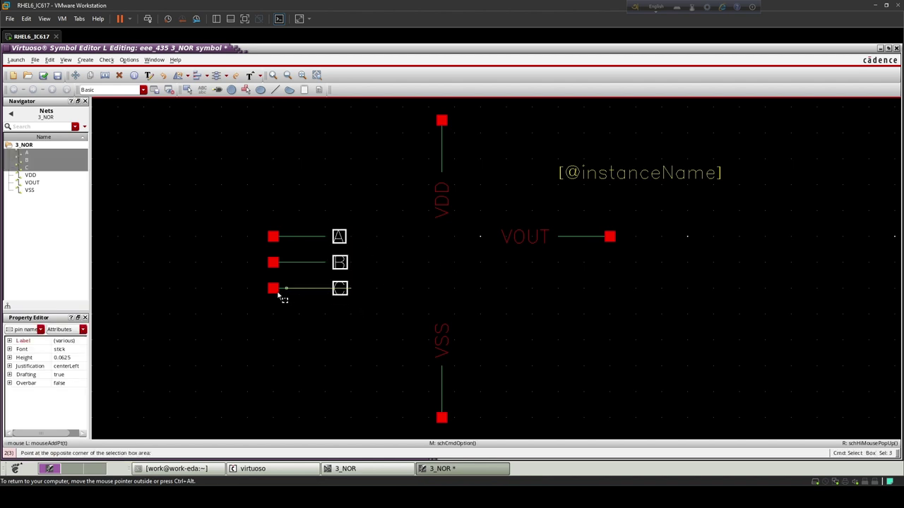
click(301, 302)
drag(318, 218, 353, 311)
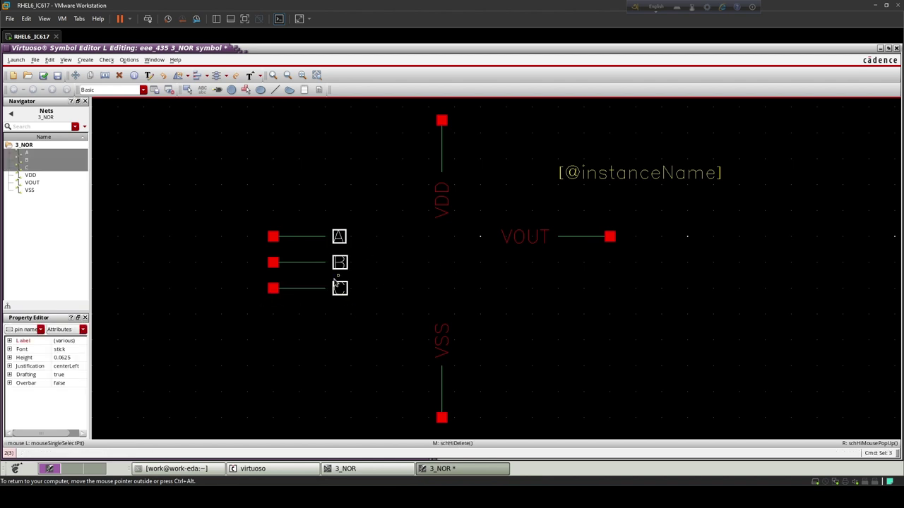
key(m)
click(335, 263)
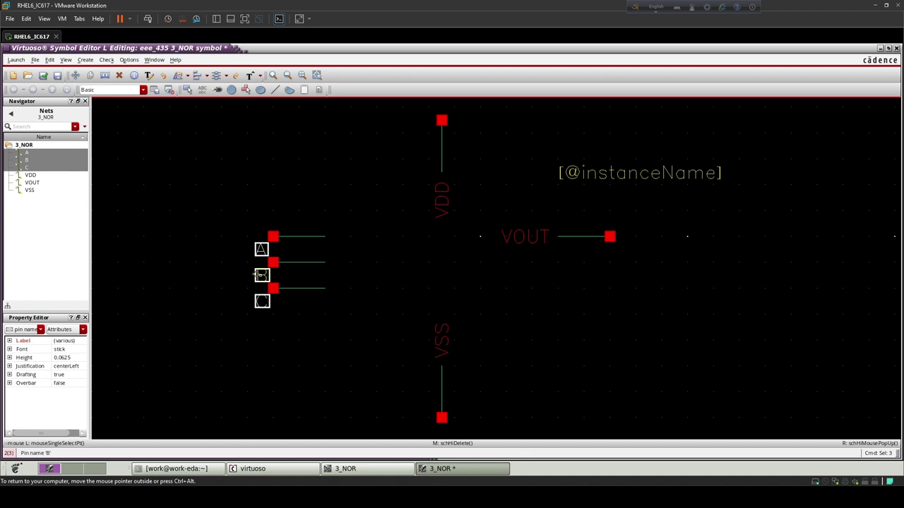
click(247, 262)
click(509, 260)
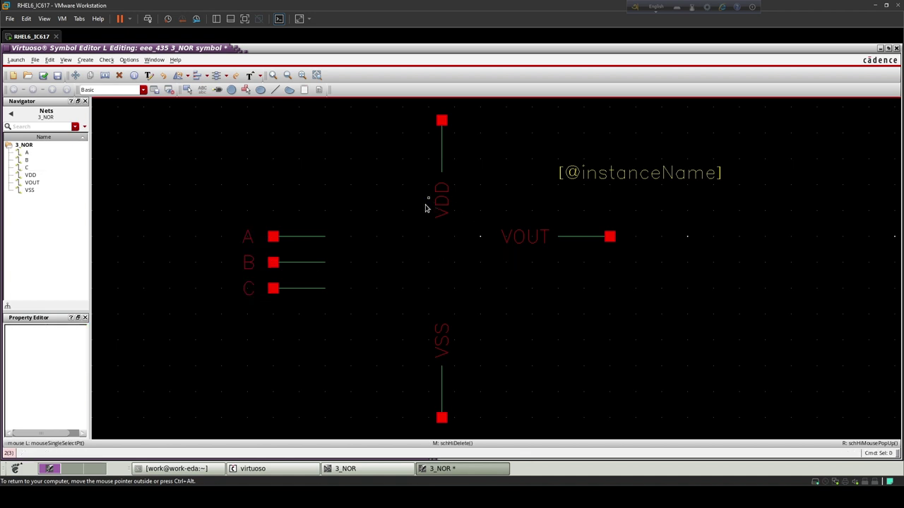
Reposition the VDD, VSS and VOUT labels beside their pin lines.
drag(429, 201, 456, 160)
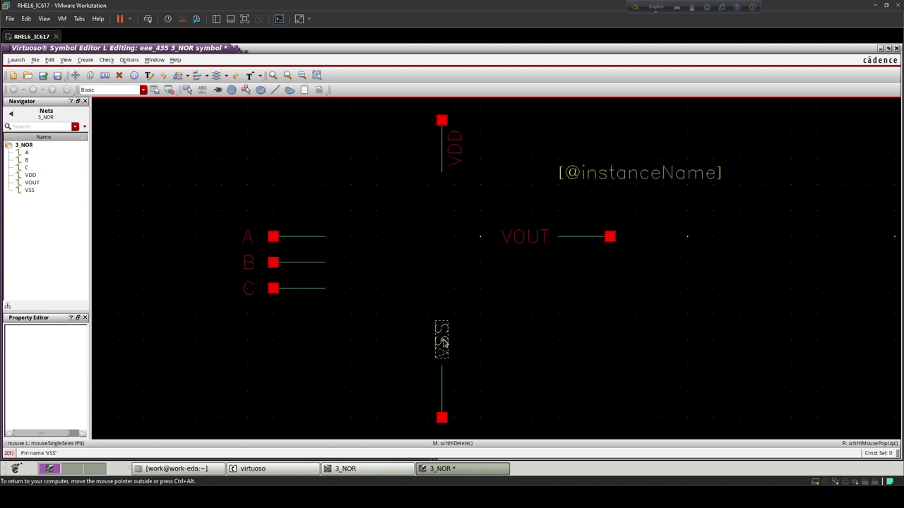
drag(442, 341, 455, 382)
drag(532, 236, 576, 224)
double_click(607, 175)
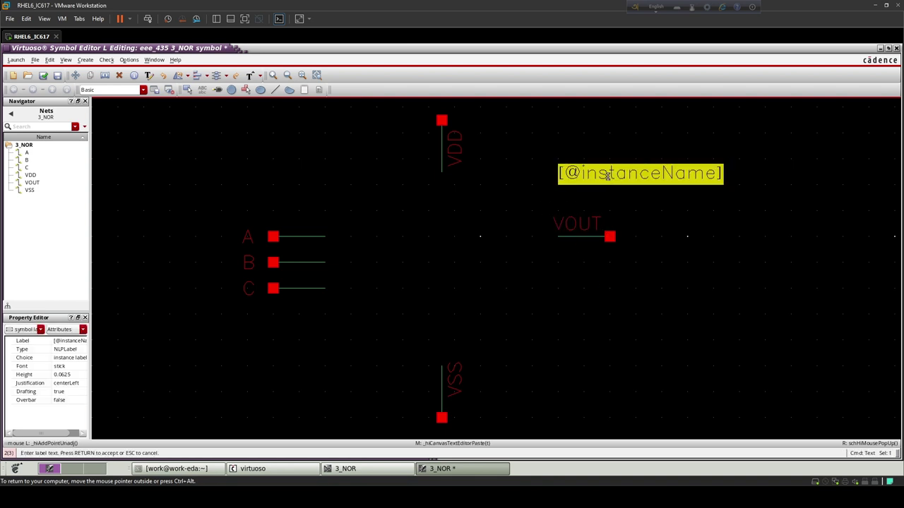
text(3_NOR)
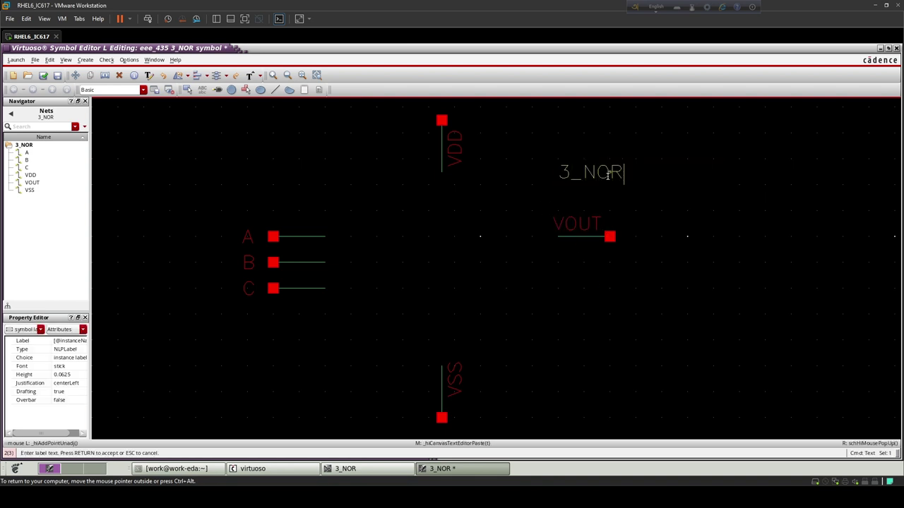
key(Escape)
click(702, 198)
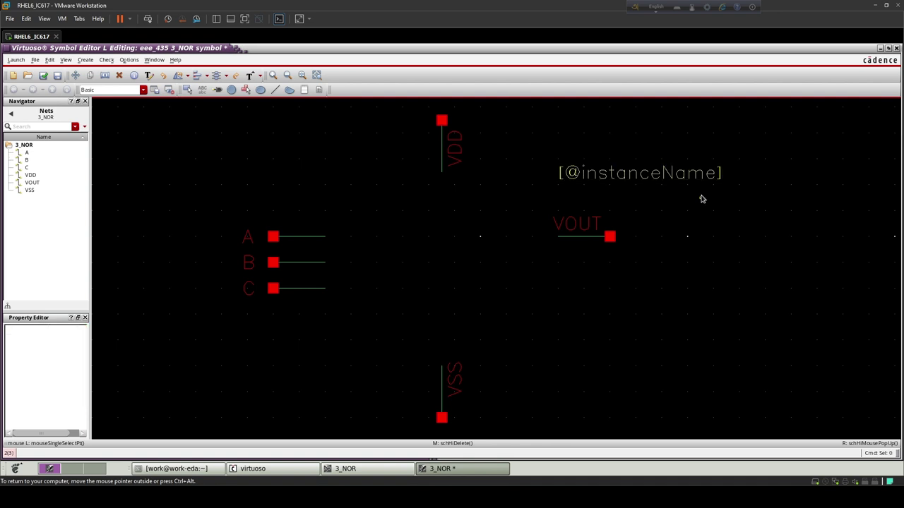
key(m)
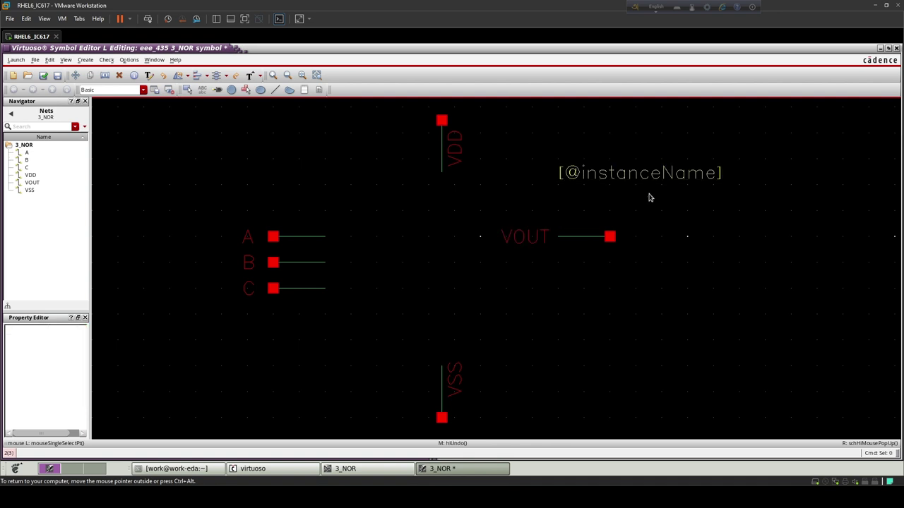
click(576, 233)
click(575, 233)
double_click(626, 172)
text(3)
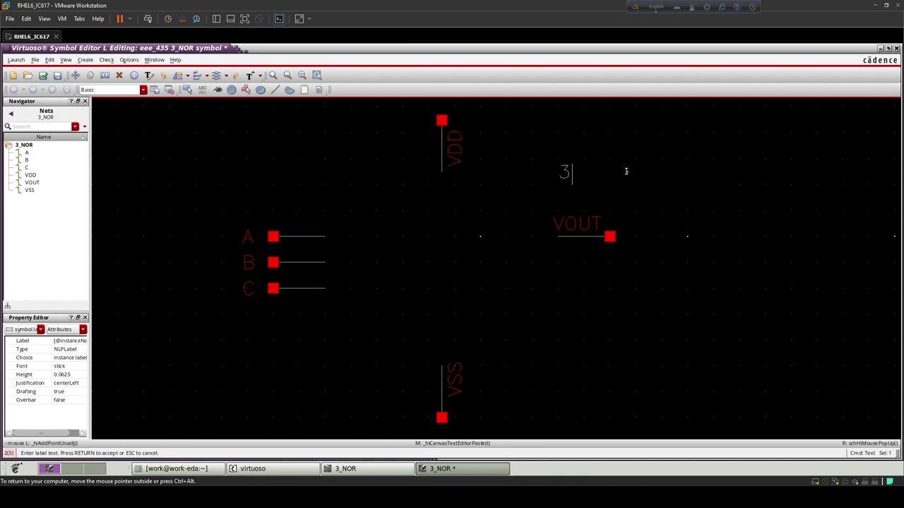
text(_NOR)
key(Return)
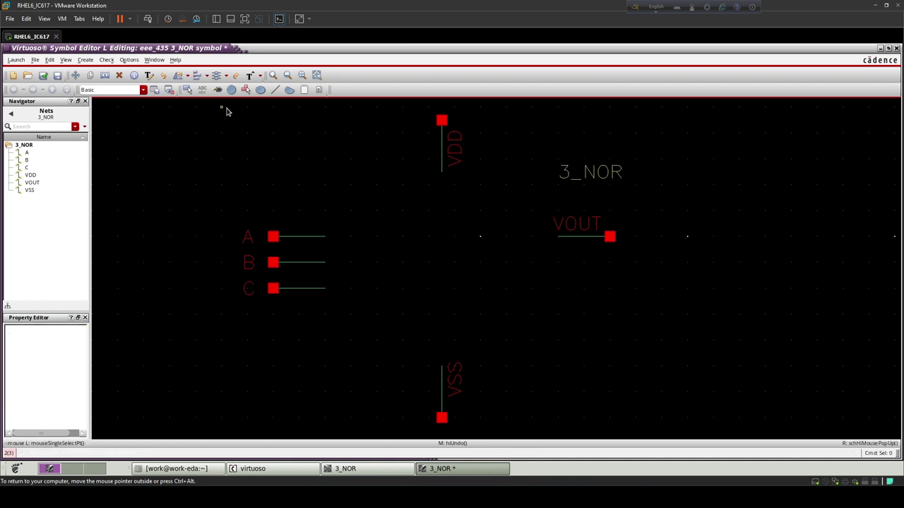
Draw the NOR gate's curved back, top and bottom edges as arcs meeting at the output tip.
click(288, 90)
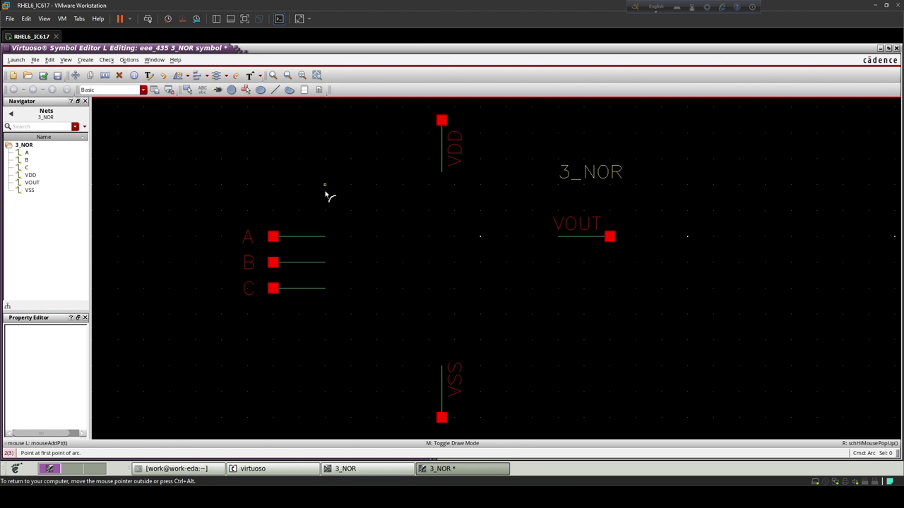
click(324, 221)
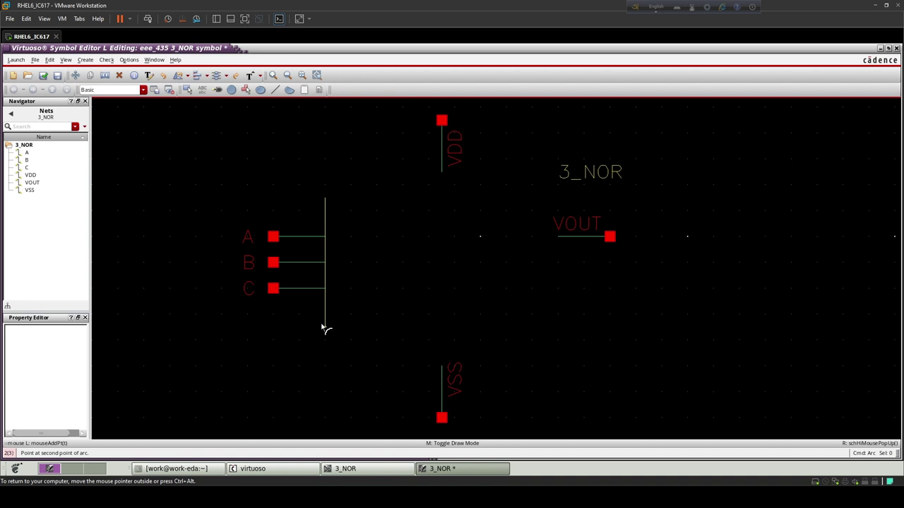
click(322, 326)
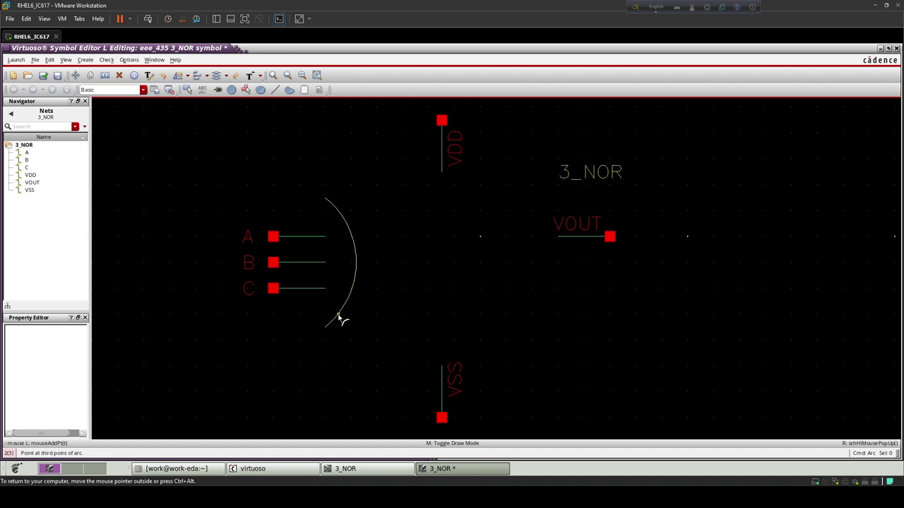
click(339, 319)
click(326, 198)
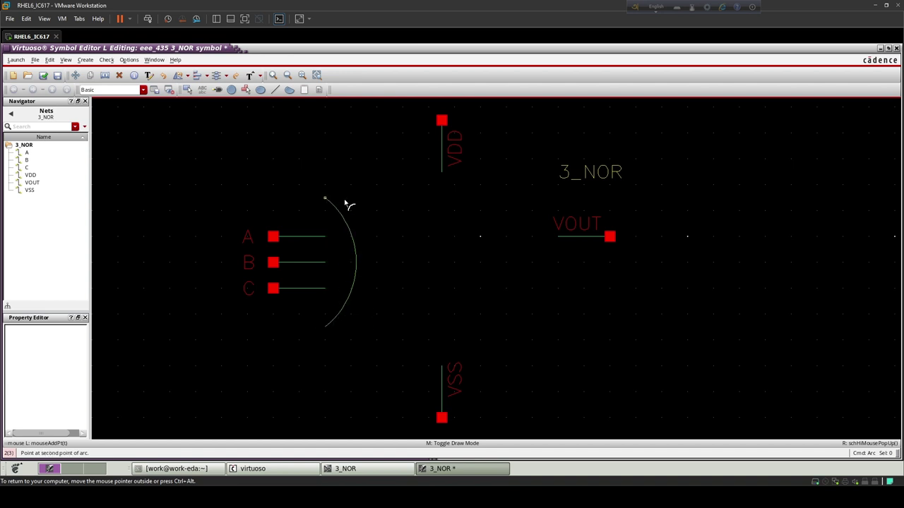
click(466, 263)
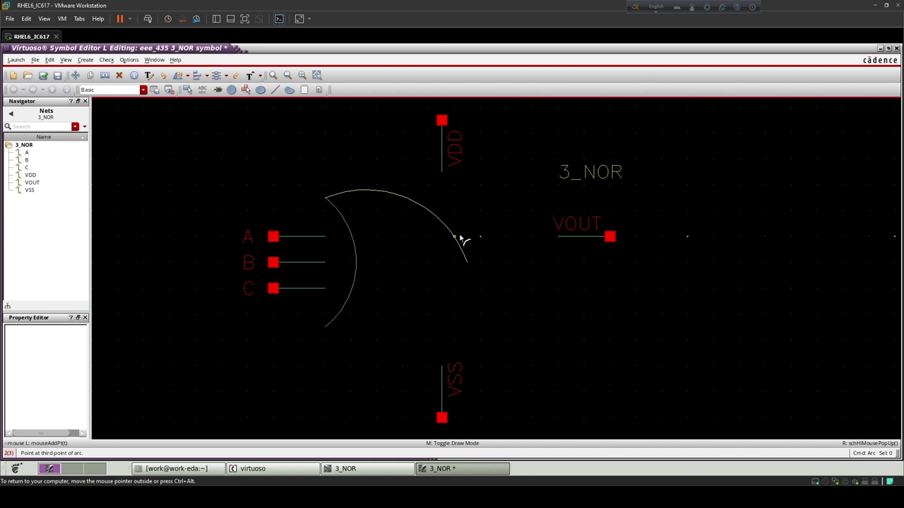
click(460, 239)
click(327, 327)
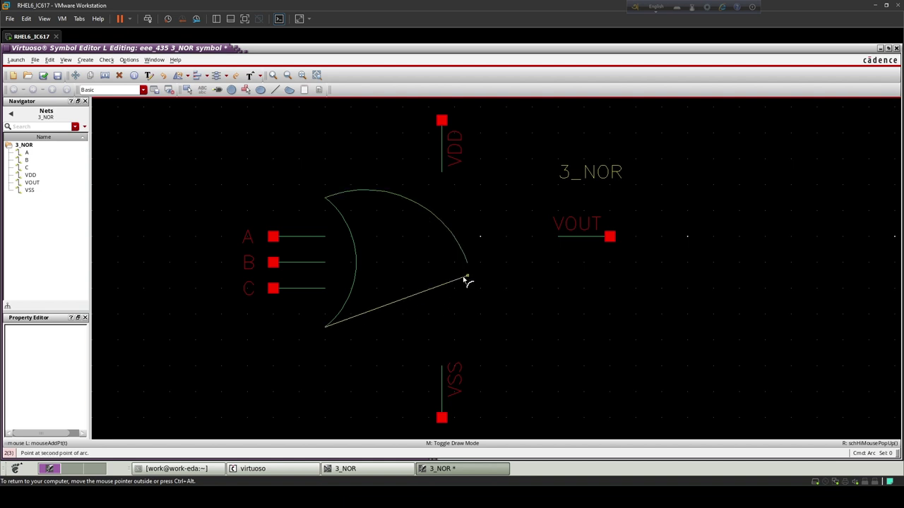
click(466, 265)
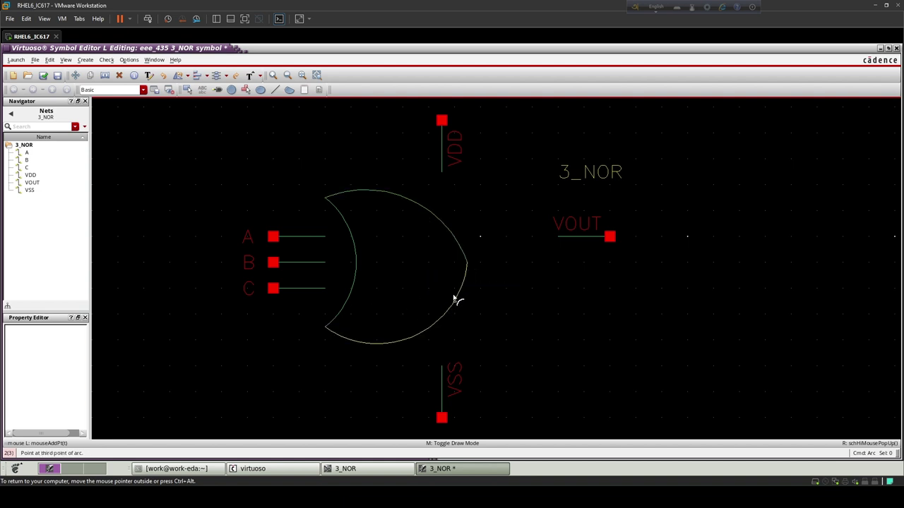
click(452, 292)
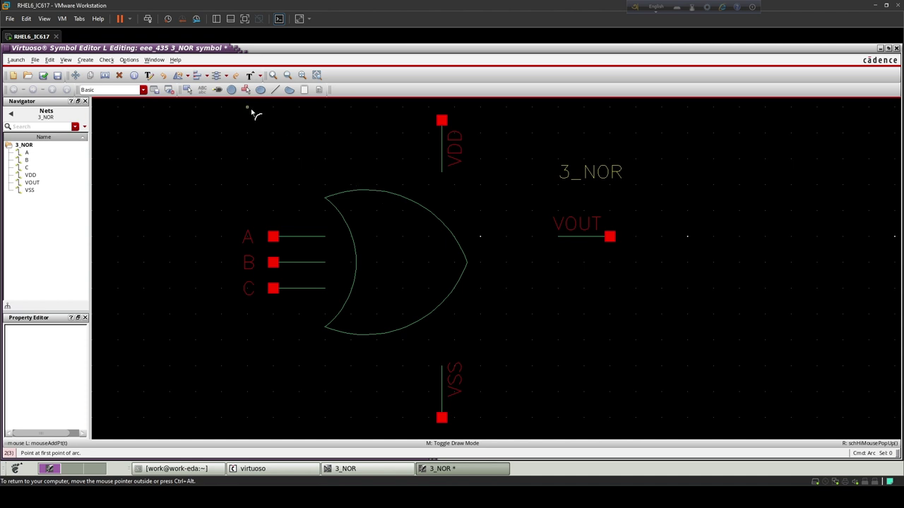
Add a small inversion-bubble circle just past the gate tip.
click(231, 89)
click(480, 263)
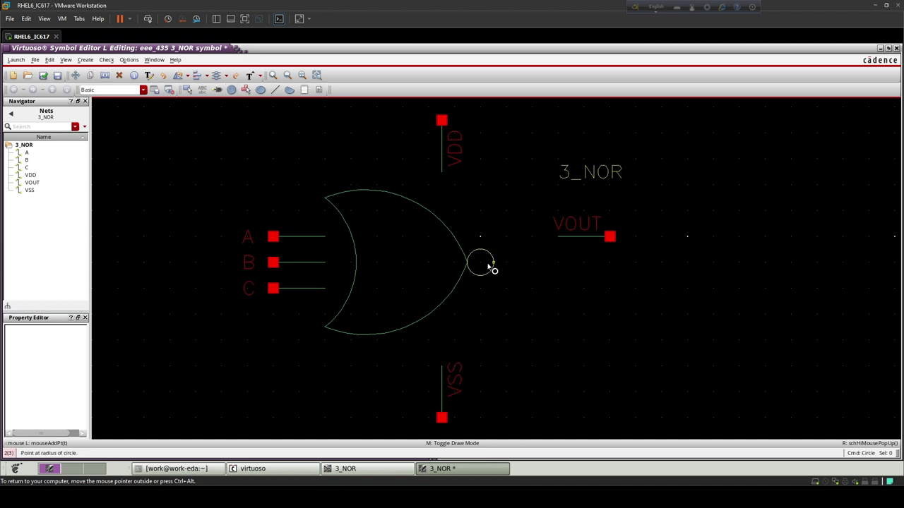
click(486, 266)
Move the VOUT pin against the bubble and the 3_NOR label inside the gate body.
key(Escape)
drag(545, 209, 625, 271)
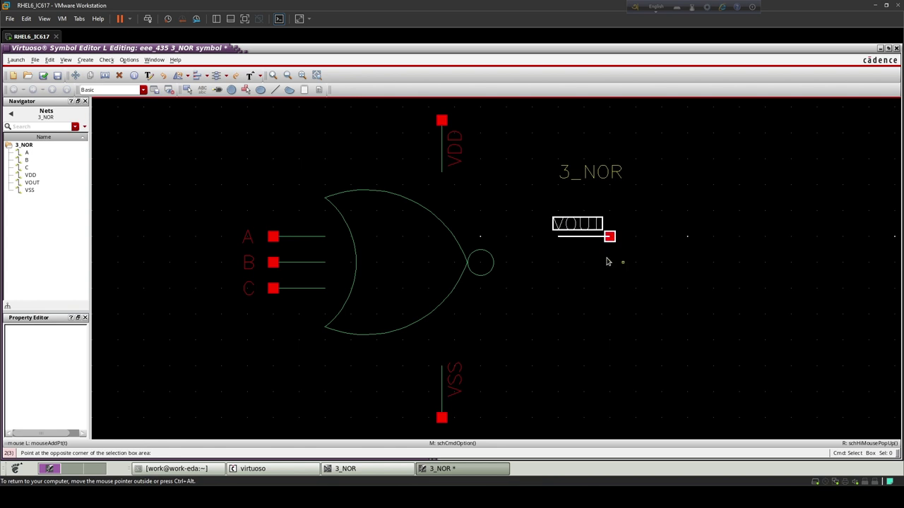
key(m)
click(560, 253)
click(494, 279)
click(621, 174)
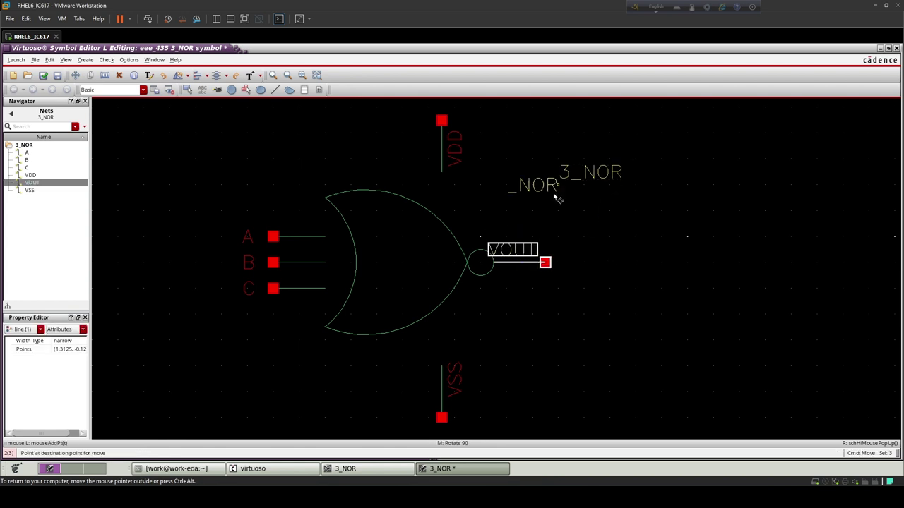
click(445, 262)
Shift the A, B and C input pins against the gate's back curve.
drag(207, 223, 341, 317)
key(m)
click(273, 263)
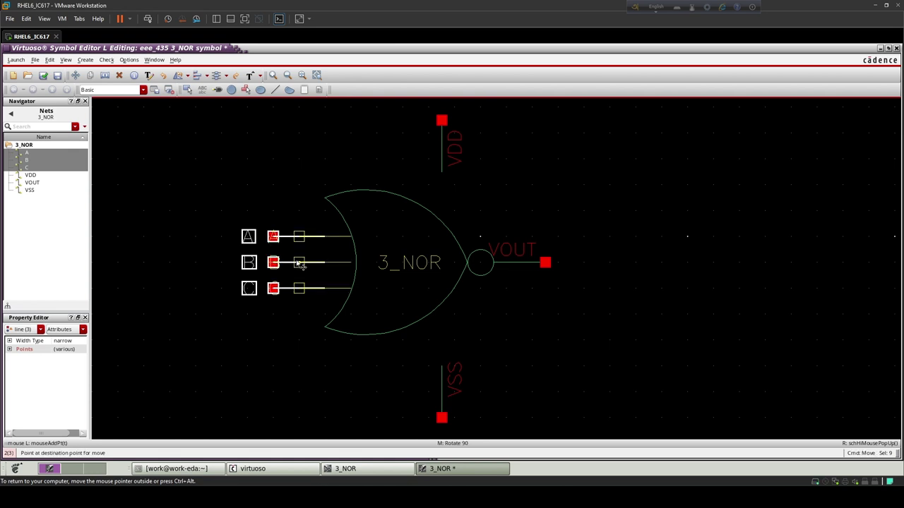
click(300, 263)
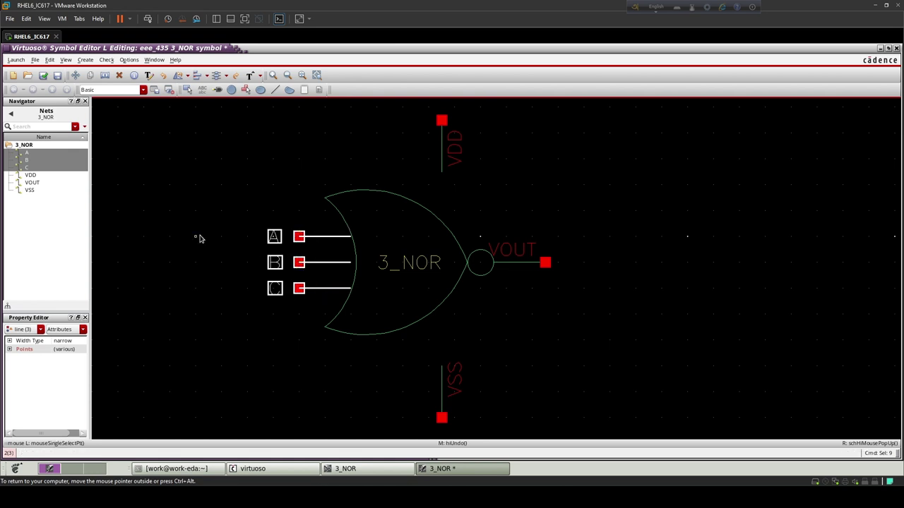
click(200, 238)
Move the VDD pin onto the top of the gate and the VSS pin beneath it.
click(455, 156)
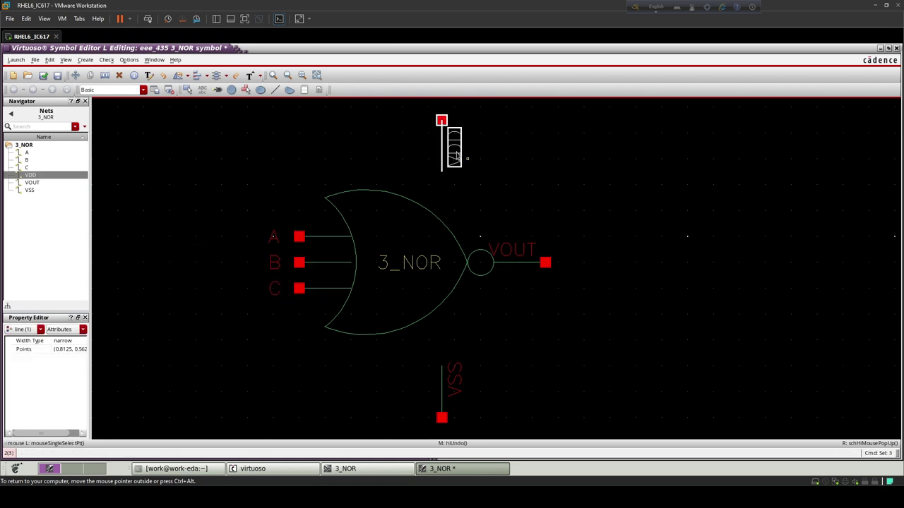
key(m)
click(440, 133)
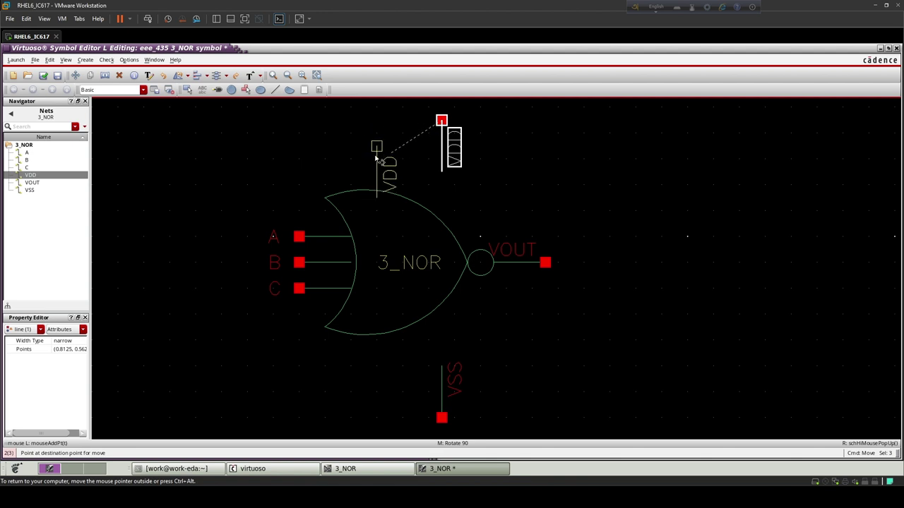
click(378, 156)
drag(415, 352, 469, 429)
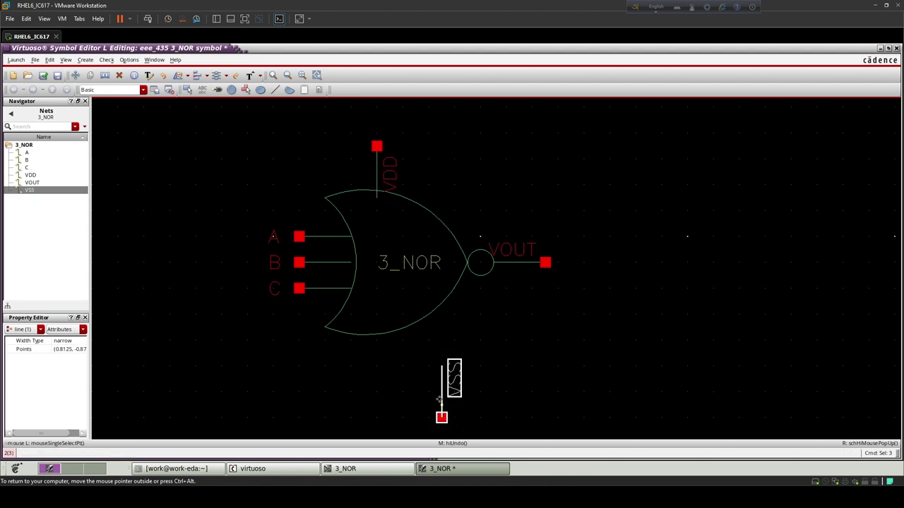
key(m)
click(380, 365)
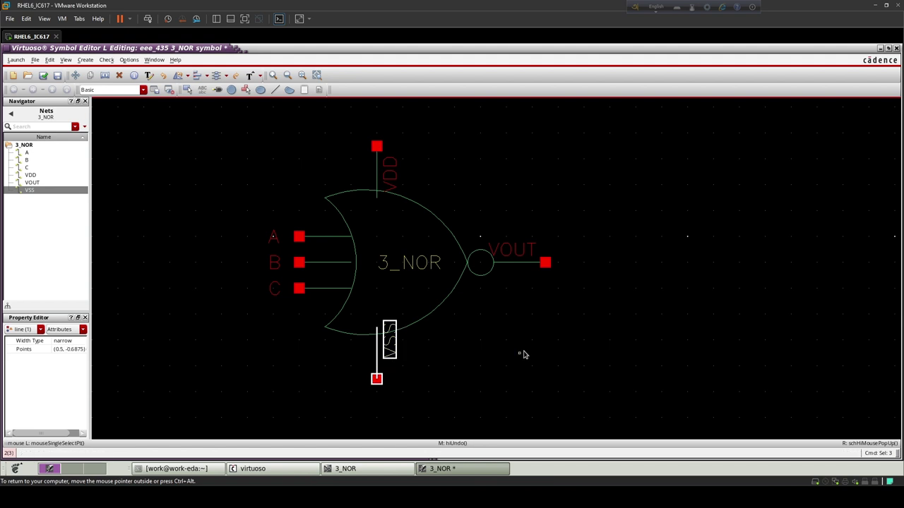
click(523, 355)
Save the 3_NOR symbol and open the File menu in the Virtuoso log window.
key(f)
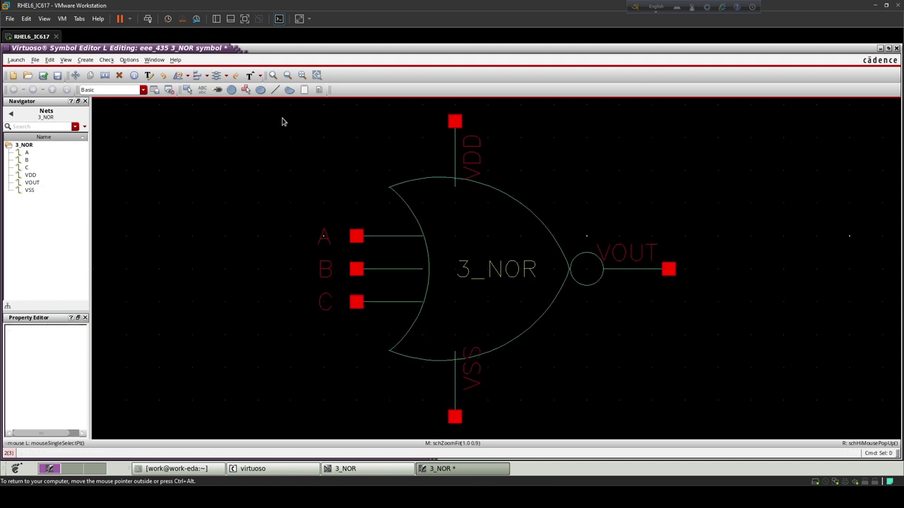
click(44, 76)
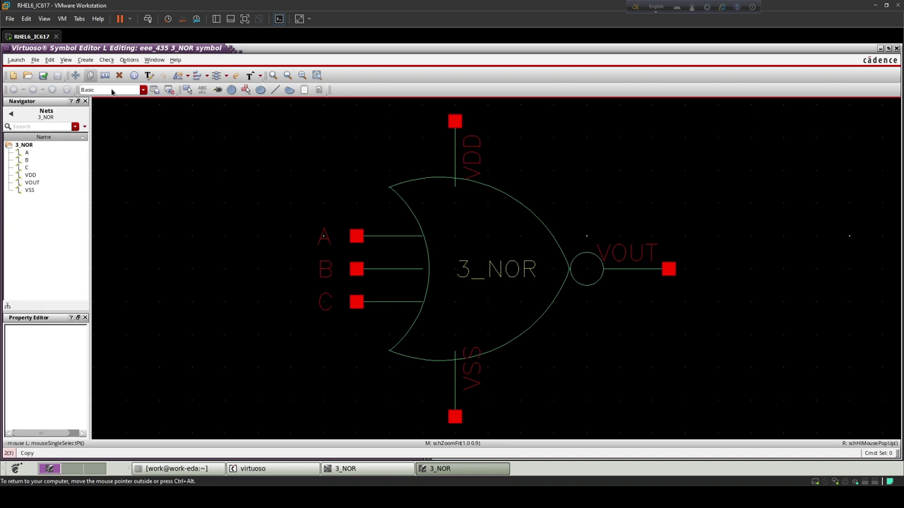
click(261, 468)
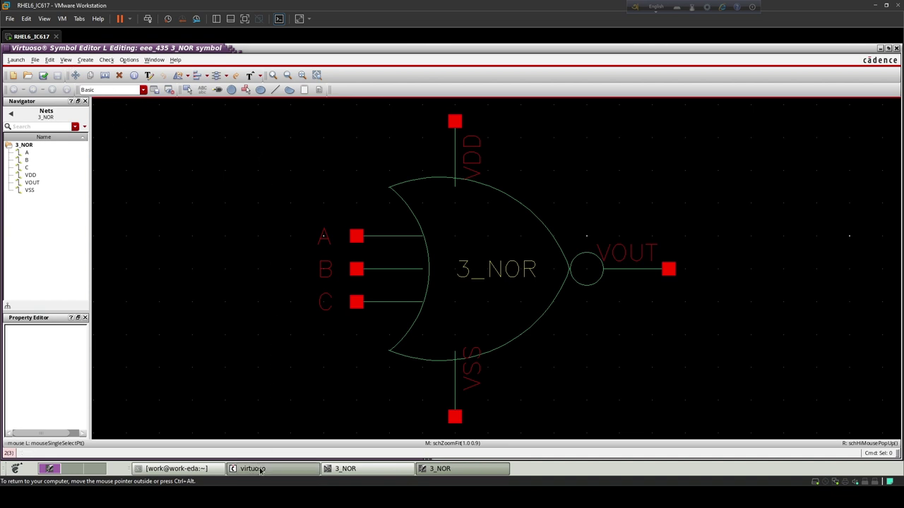
click(249, 154)
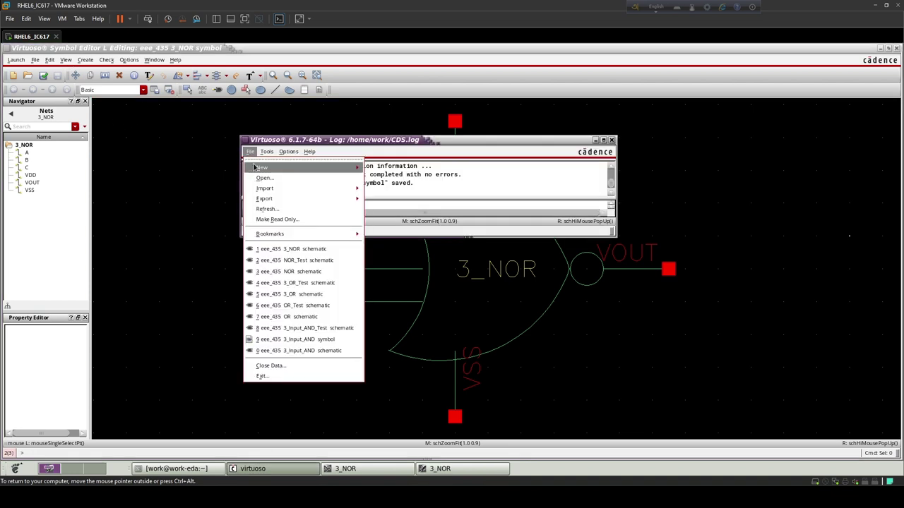
Create a new schematic cellview named 3_NOR_Test in library eee_435.
mouse_move(263, 167)
click(382, 184)
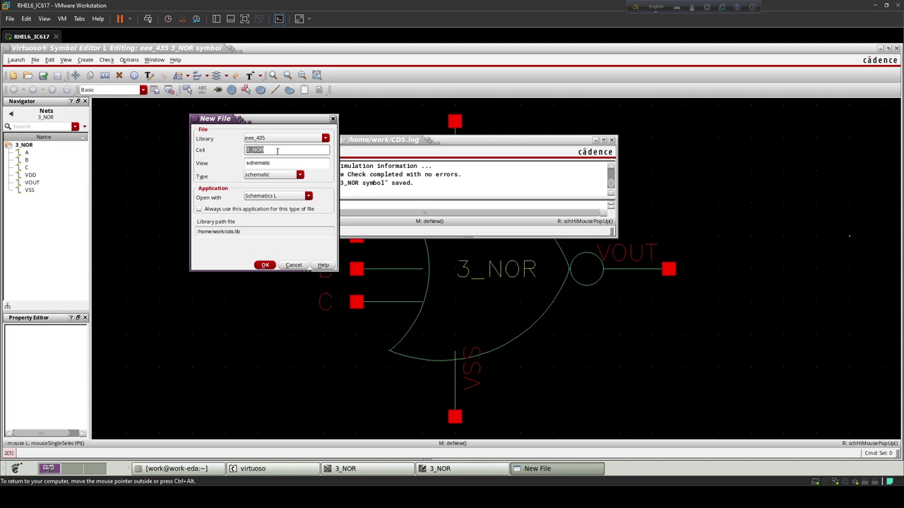
click(277, 152)
click(266, 266)
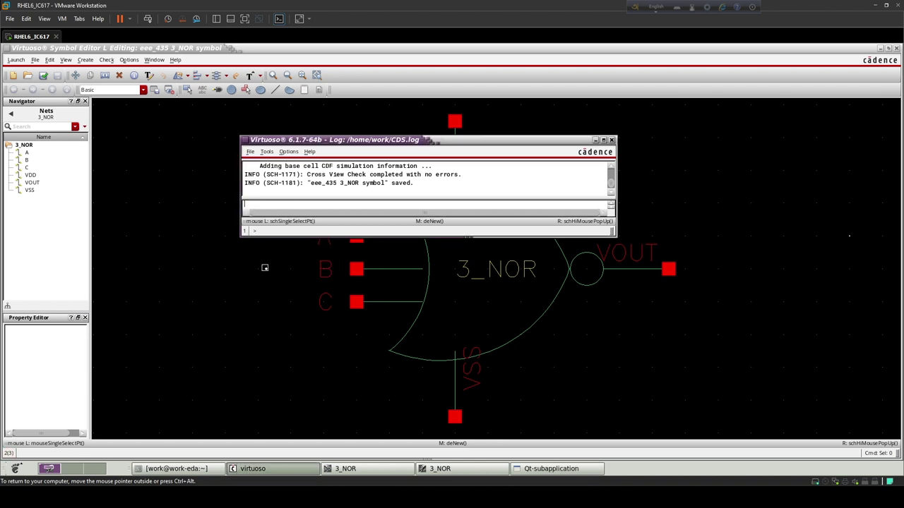
Place one instance of eee_435/3_NOR in the maximized 3_NOR_Test schematic.
click(470, 55)
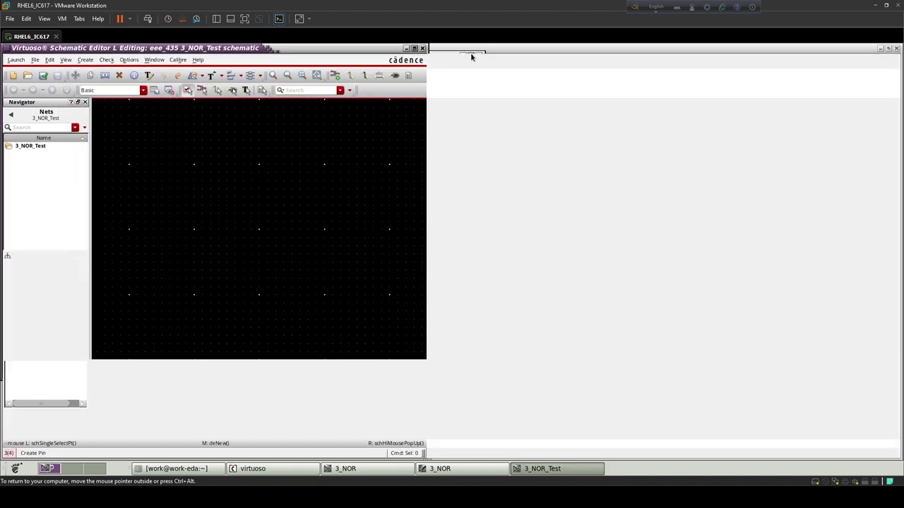
key(i)
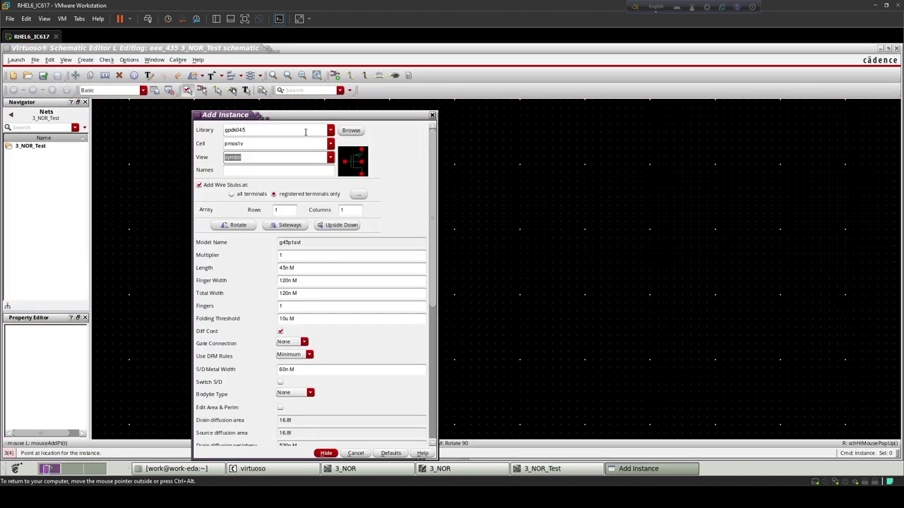
click(331, 131)
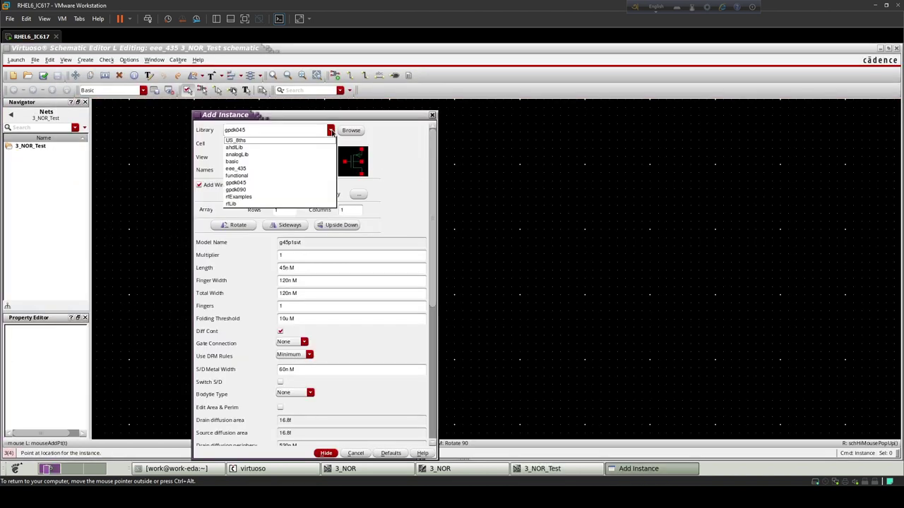
click(253, 174)
click(242, 146)
text(3_Input_AND)
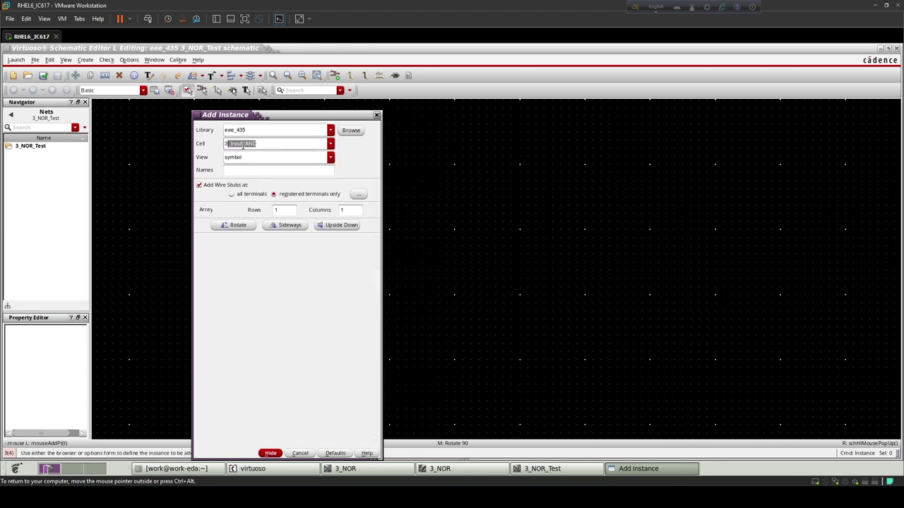
click(244, 184)
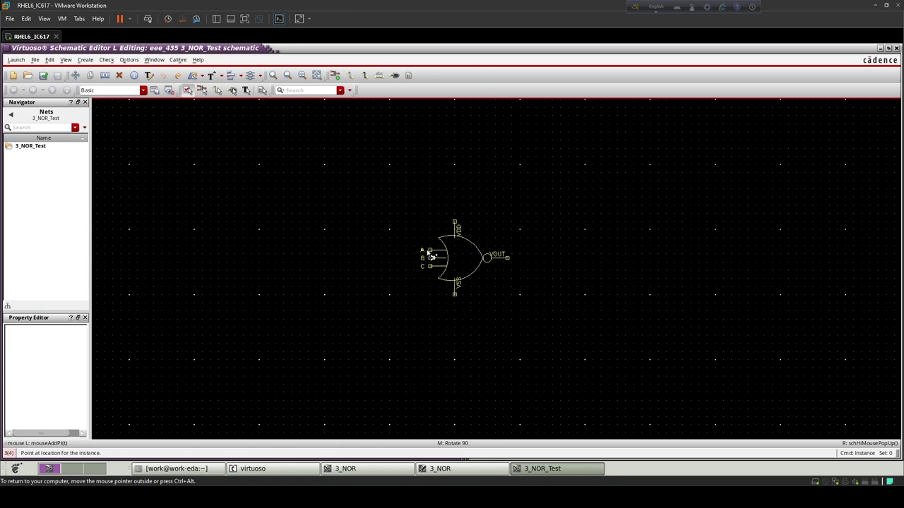
click(431, 256)
key(Escape)
key(f)
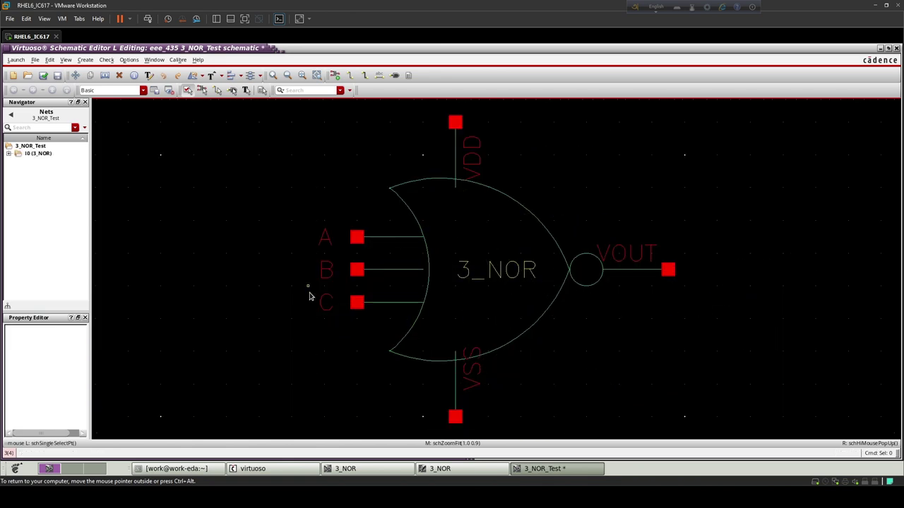
ctrl+scroll(308, 296, down, 3)
Choose the vdc cell from analogLib in the Add Instance form.
key(i)
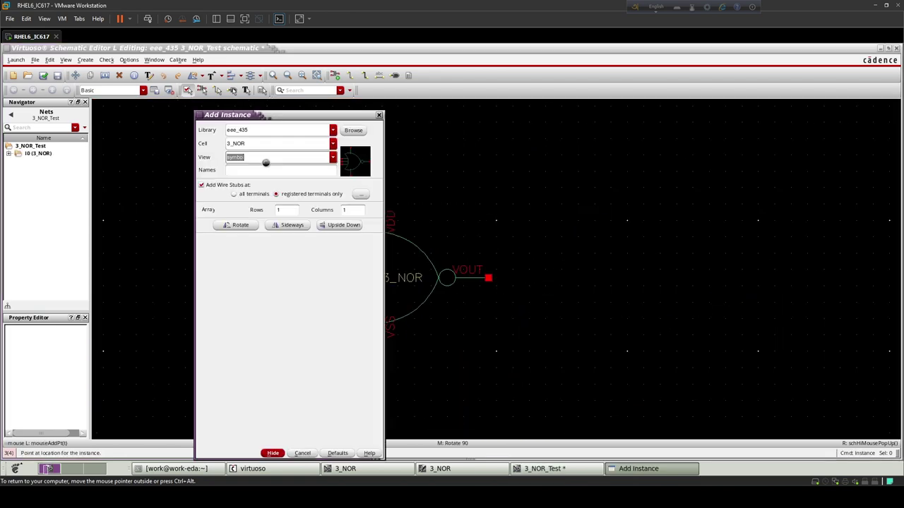
click(332, 144)
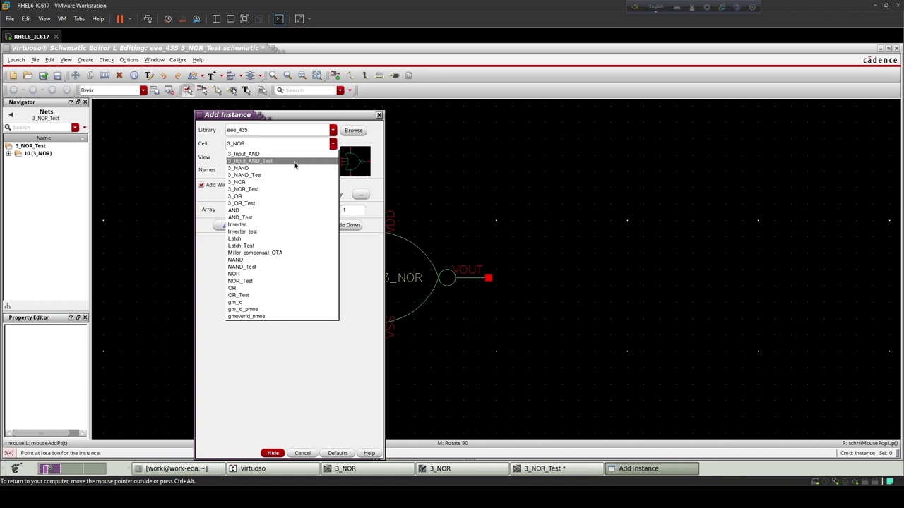
click(335, 131)
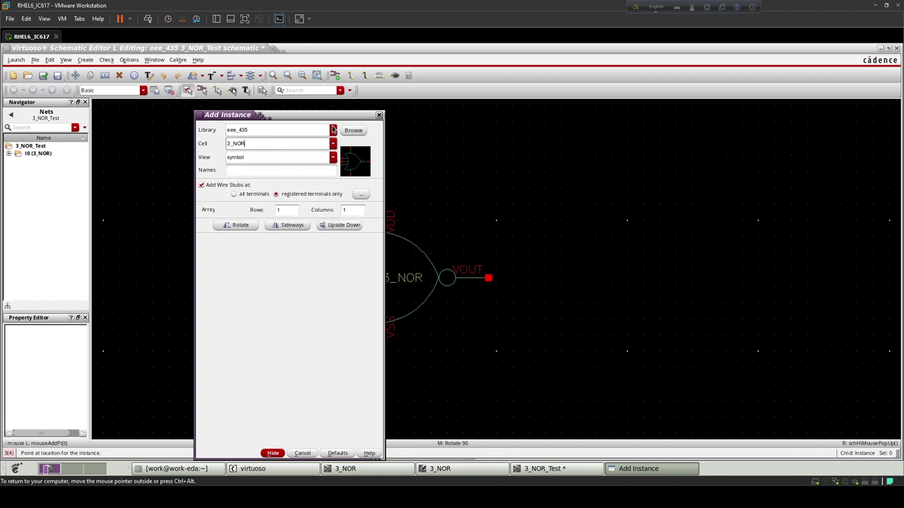
click(333, 130)
click(277, 155)
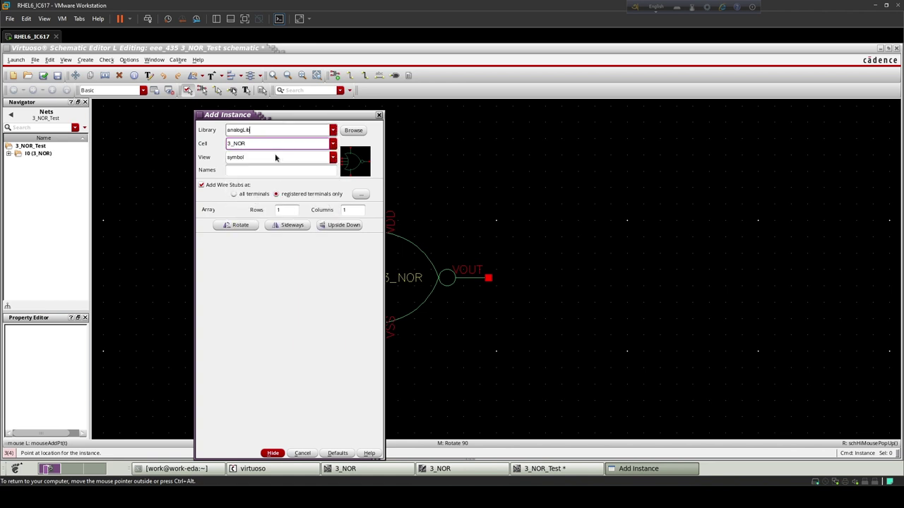
click(258, 144)
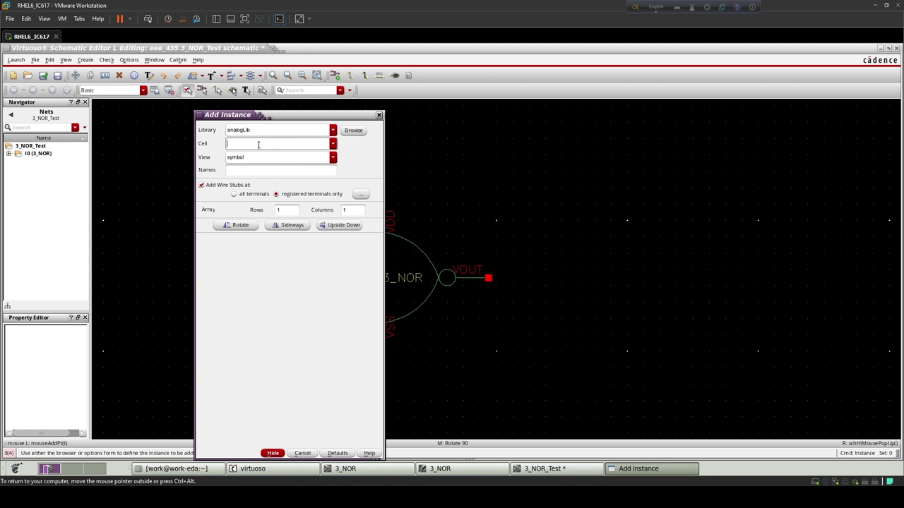
text(Vd)
click(244, 154)
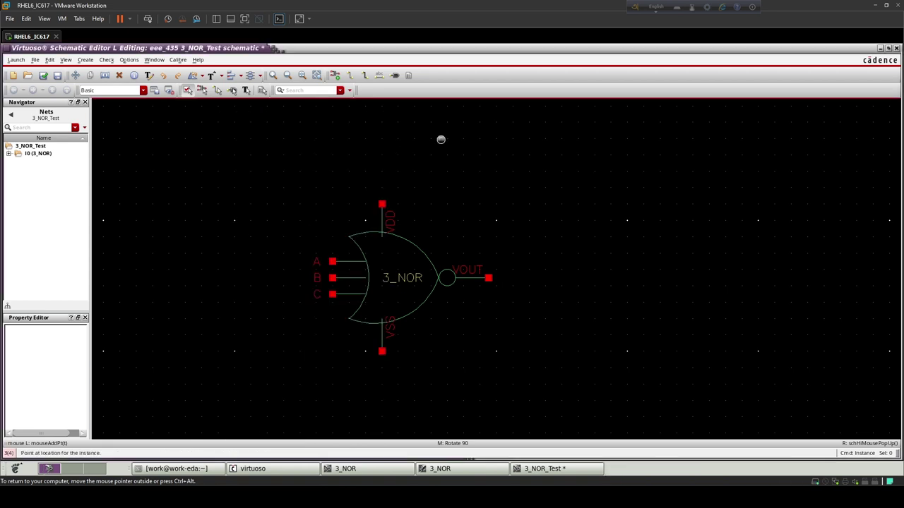
Place DC source V0 rotated horizontally to the left of the VDD pin.
key(w)
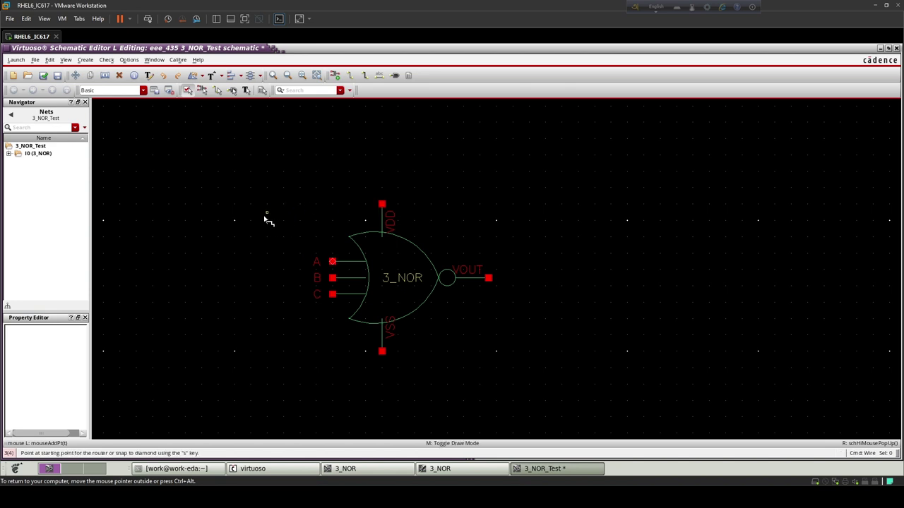
key(i)
click(257, 158)
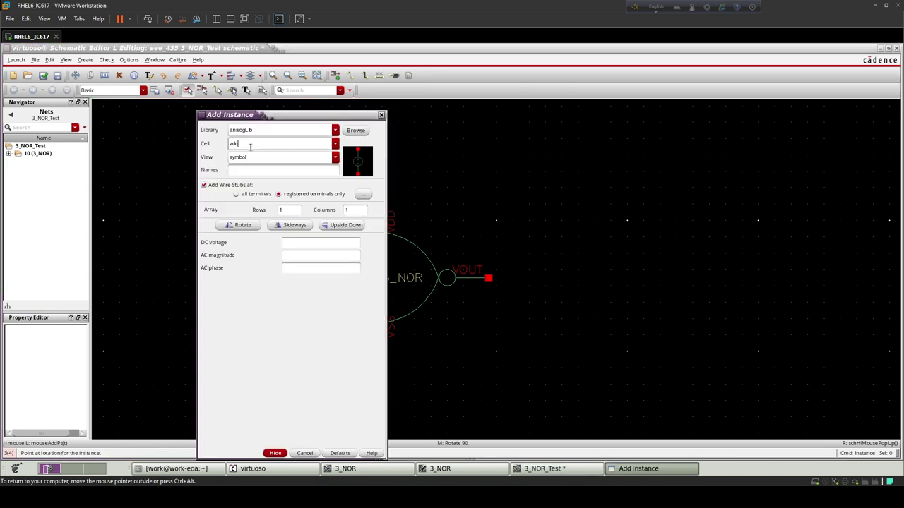
key(Return)
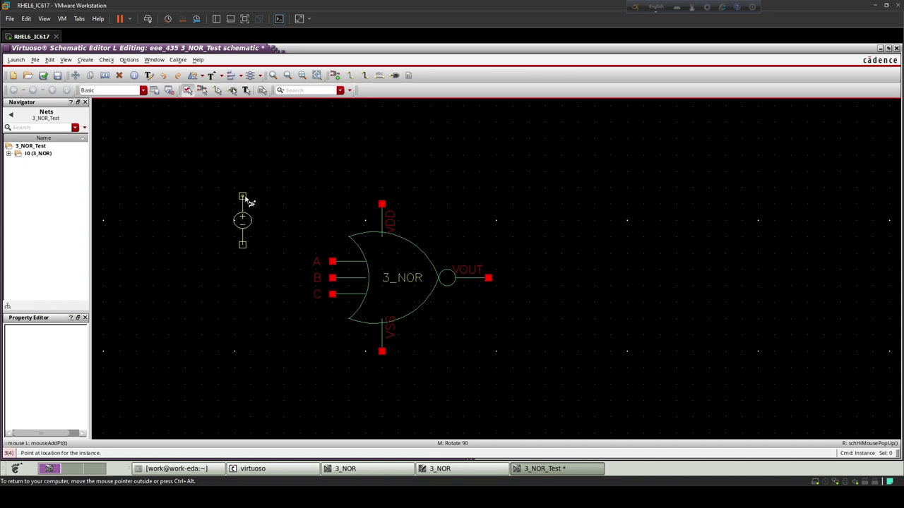
middle_click(262, 201)
click(273, 207)
key(Escape)
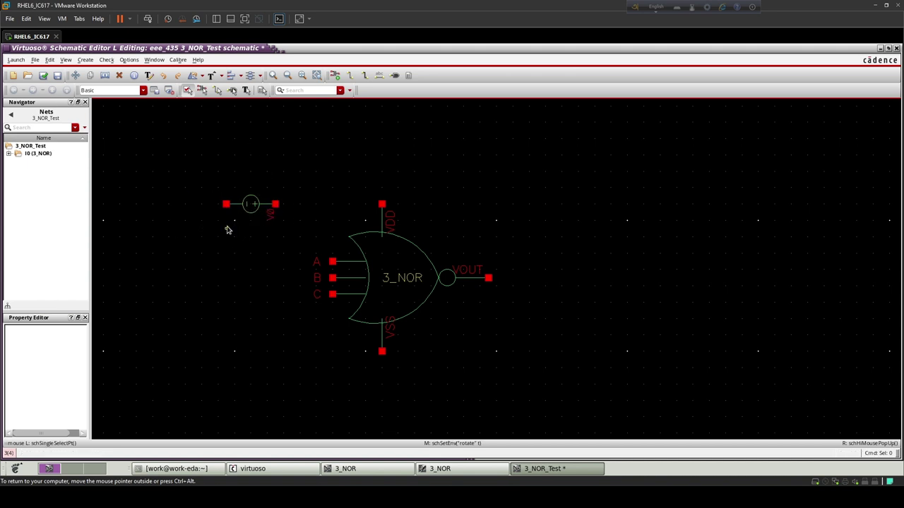
Place three vpulse sources V1, V2 and V3 in a row at lower left.
key(i)
click(252, 147)
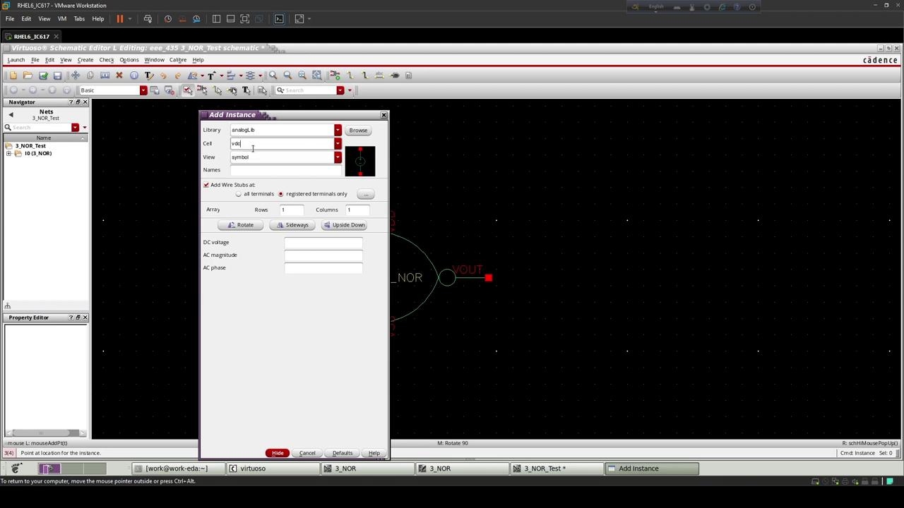
text(vpulse)
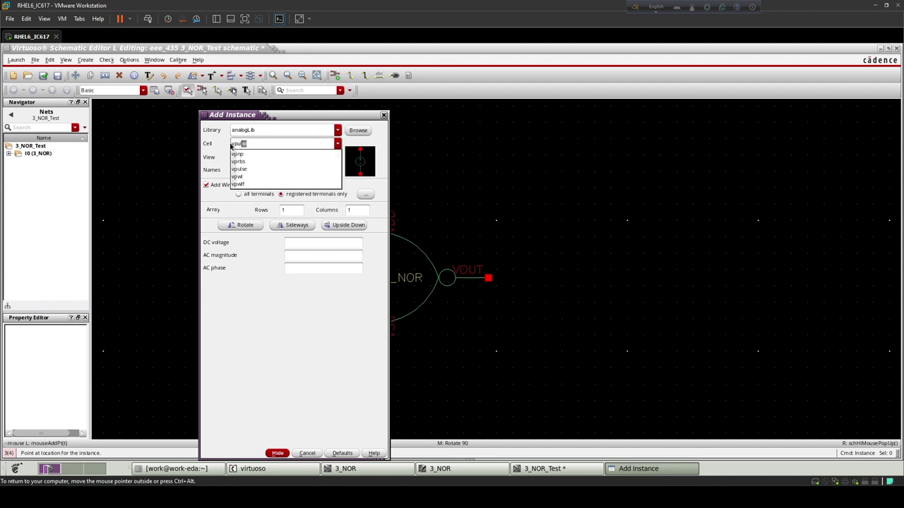
click(239, 155)
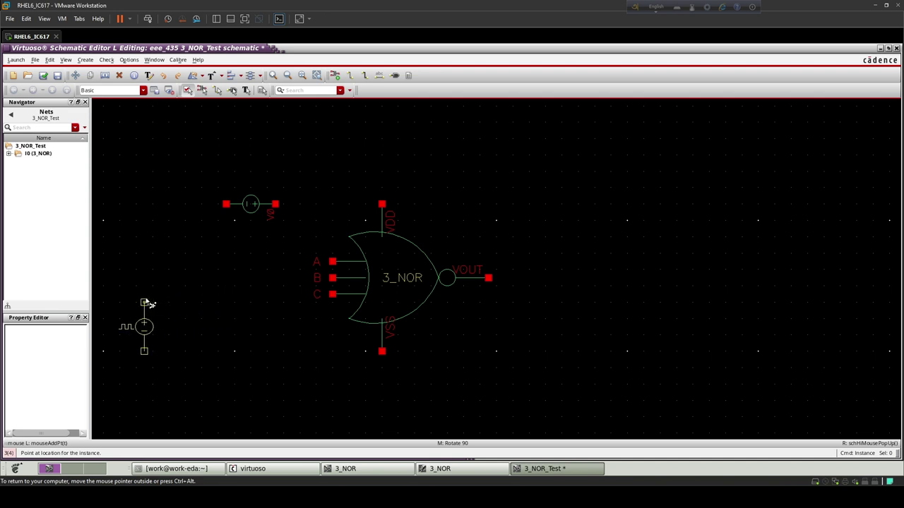
click(146, 304)
click(209, 304)
click(276, 304)
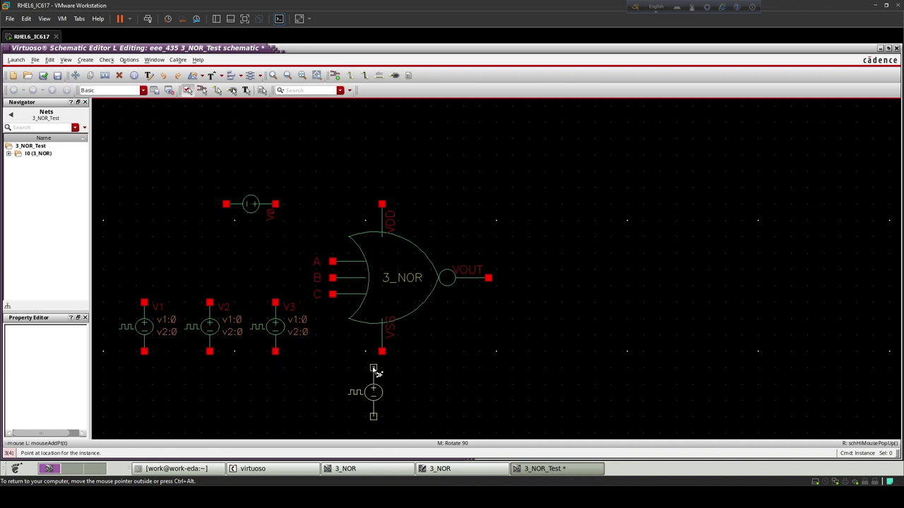
key(Escape)
Place a gnd symbol below the gate's VSS pin.
key(i)
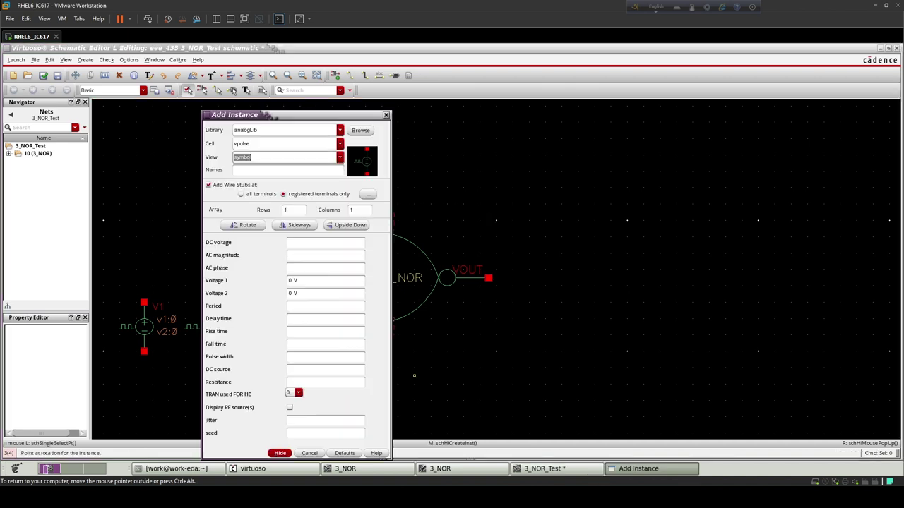
double_click(235, 144)
text(dc)
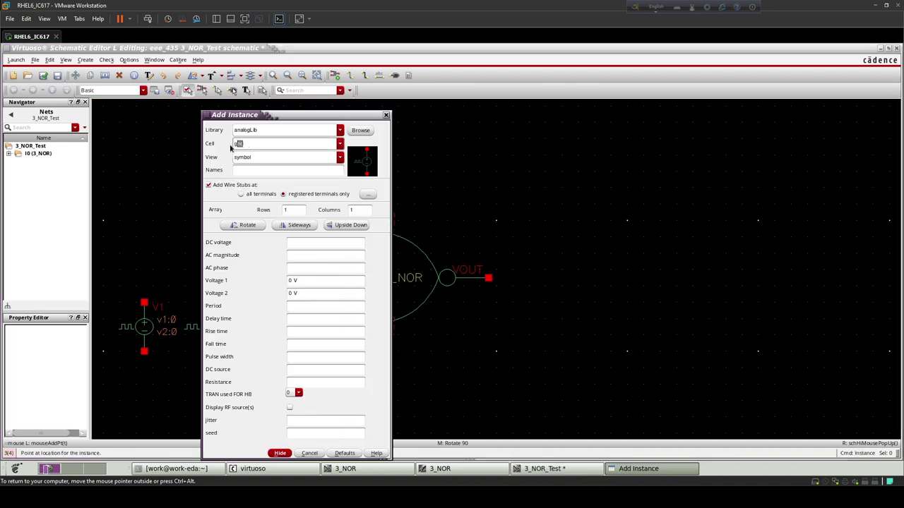
text(gnd)
click(247, 154)
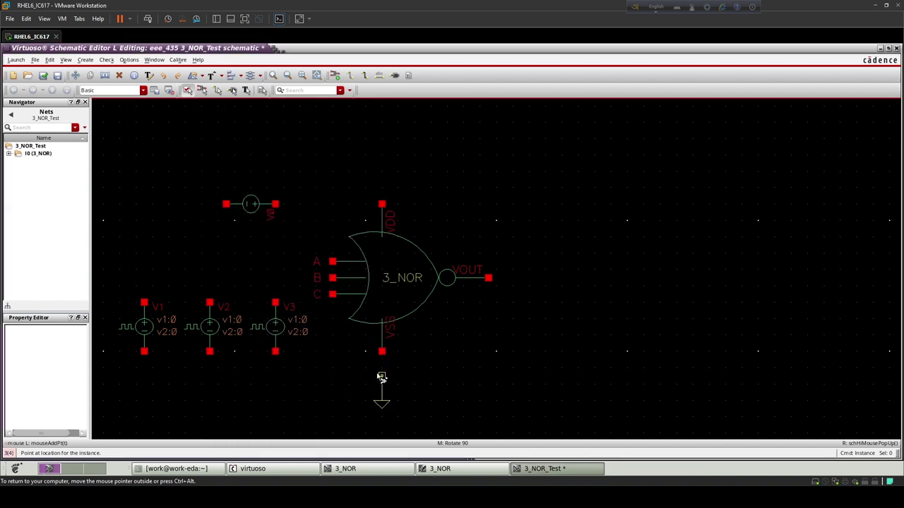
click(382, 367)
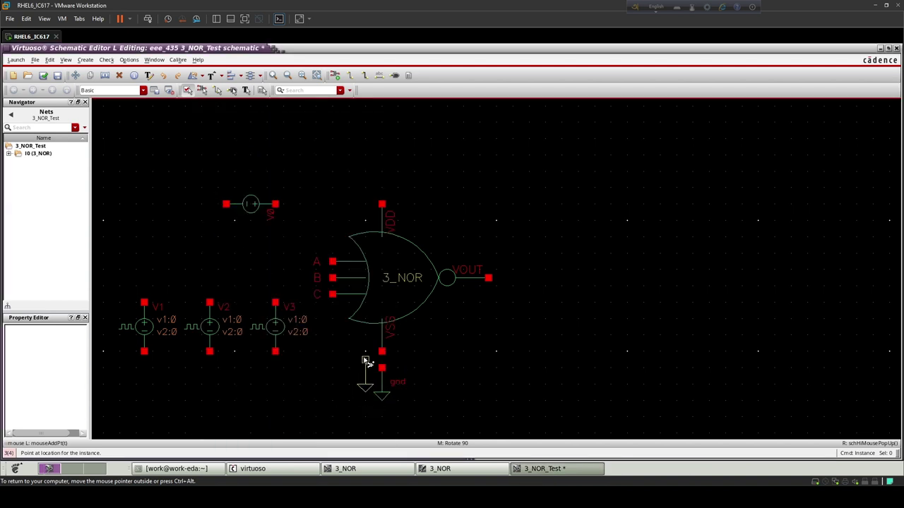
key(Escape)
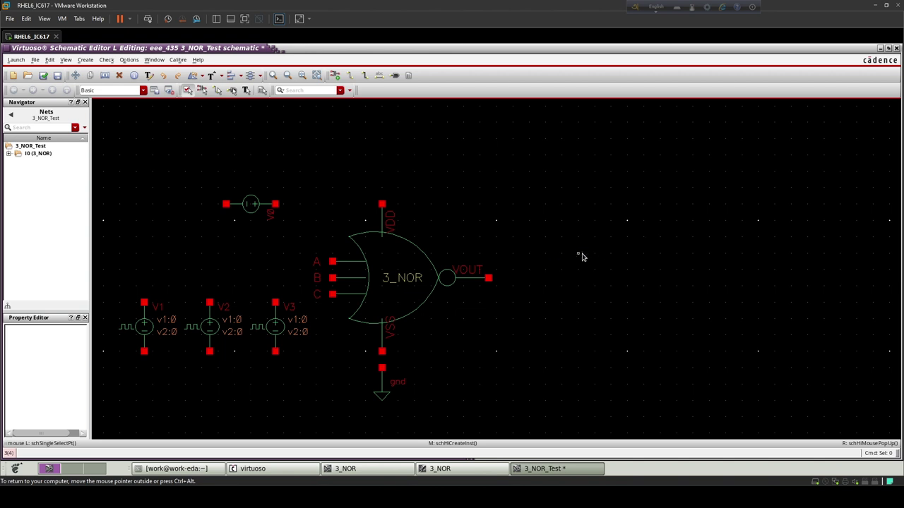
Wire V0's right terminal to VDD and run its left terminal down to V1 and V2's bottoms.
key(f)
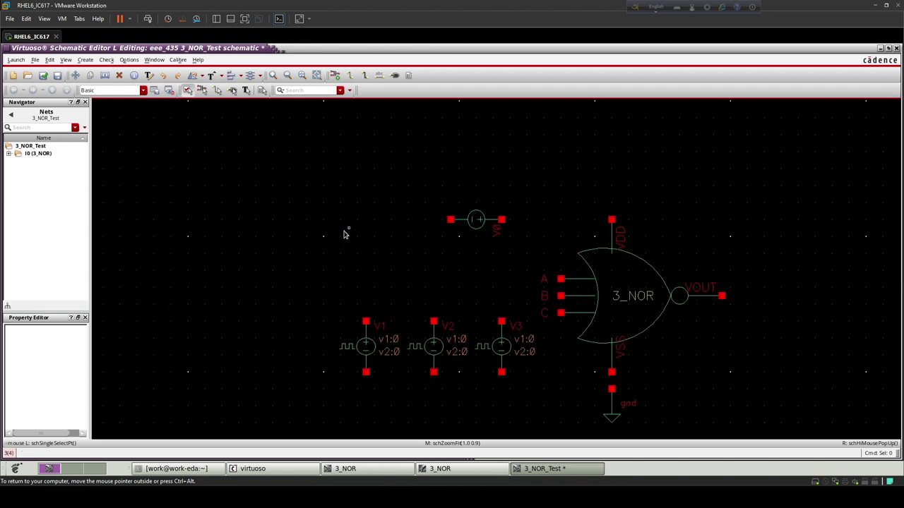
key(w)
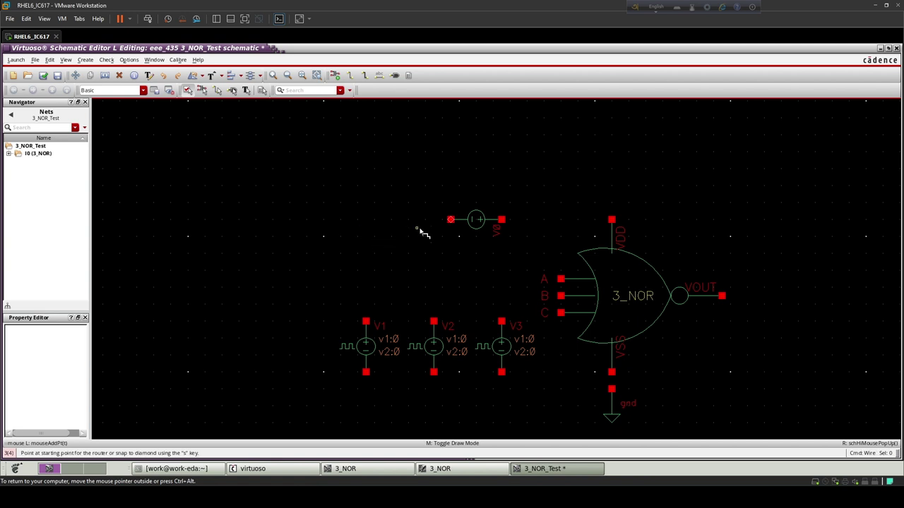
click(501, 220)
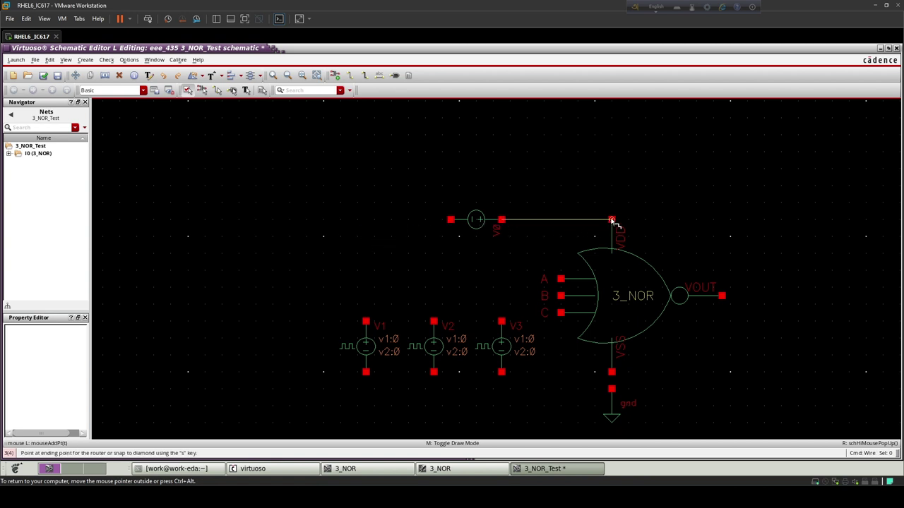
click(611, 219)
click(450, 220)
click(323, 220)
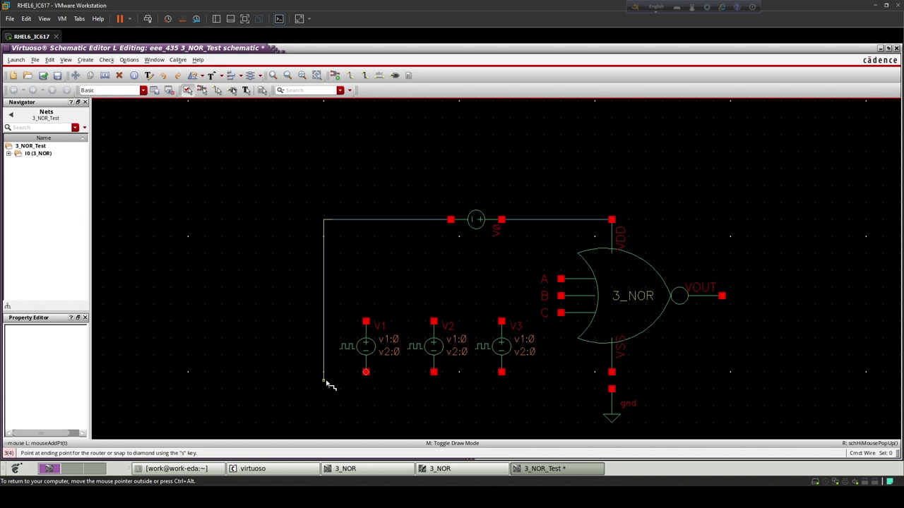
click(365, 380)
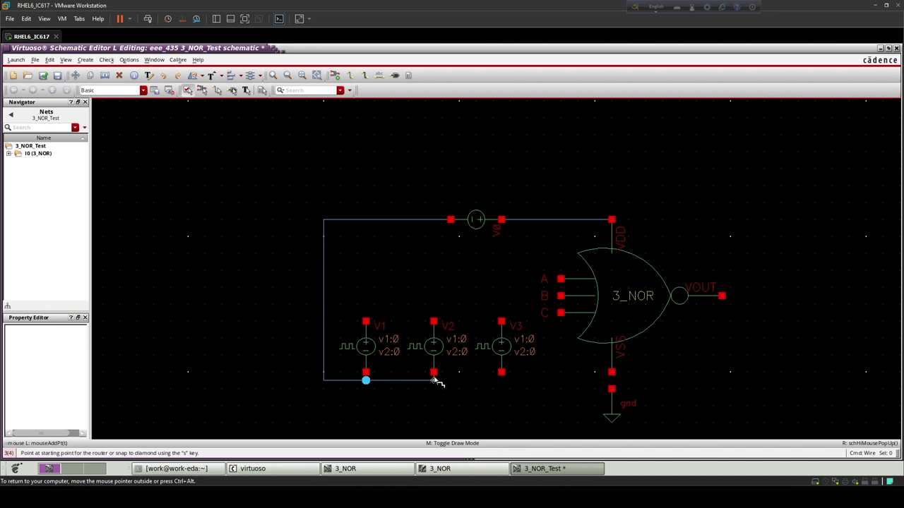
double_click(501, 380)
Extend the ground rail from V2 through V3 to the gnd/VSS terminal.
key(w)
click(433, 380)
click(501, 381)
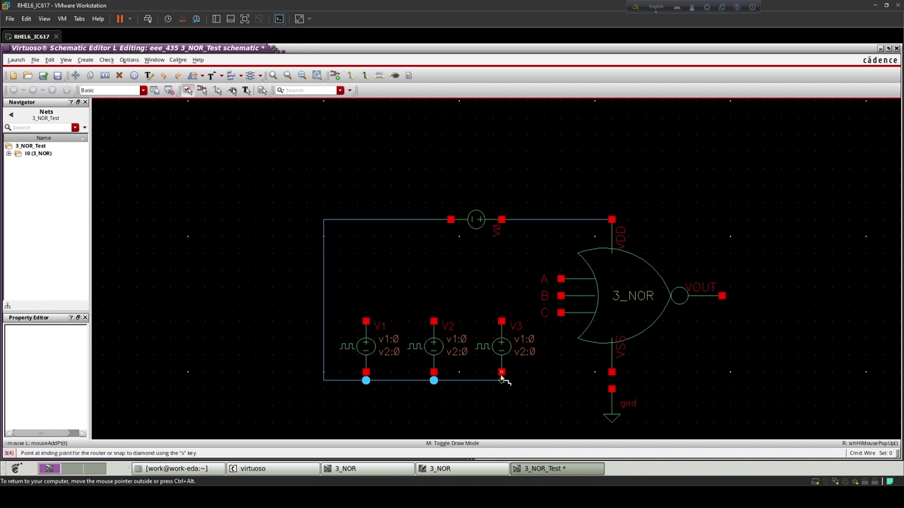
click(502, 381)
click(611, 381)
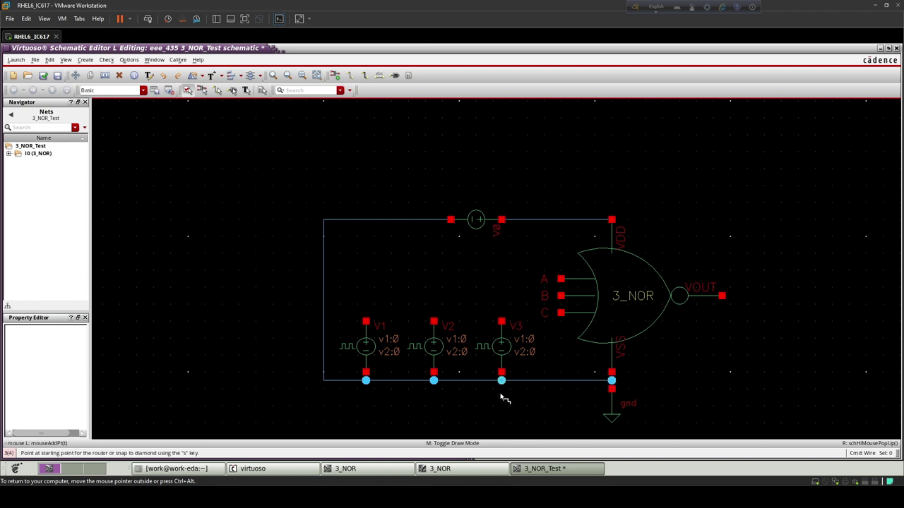
Connect the tops of V1, V2 and V3 to gate inputs A, B and C.
click(501, 322)
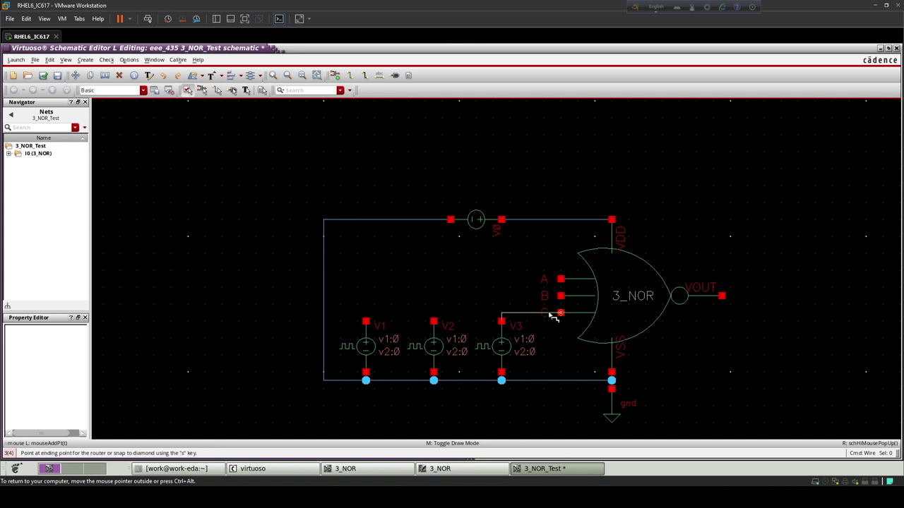
click(559, 313)
click(434, 323)
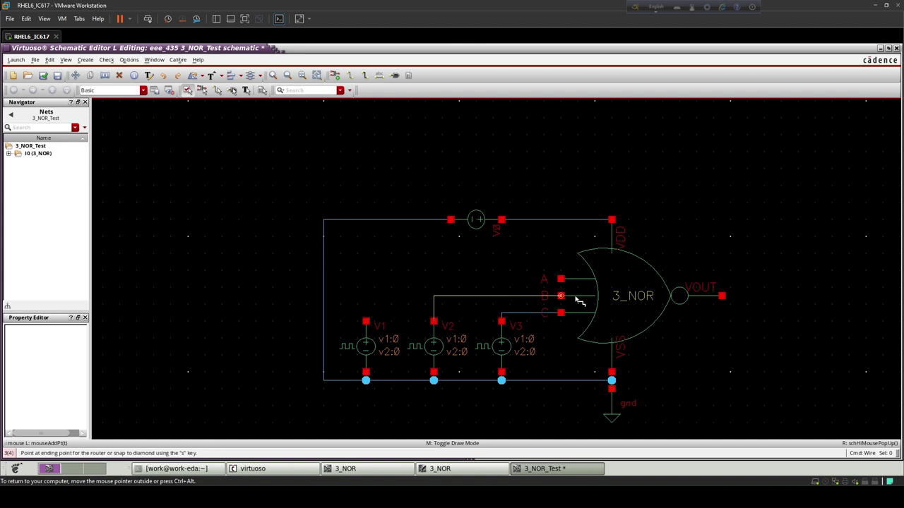
click(562, 296)
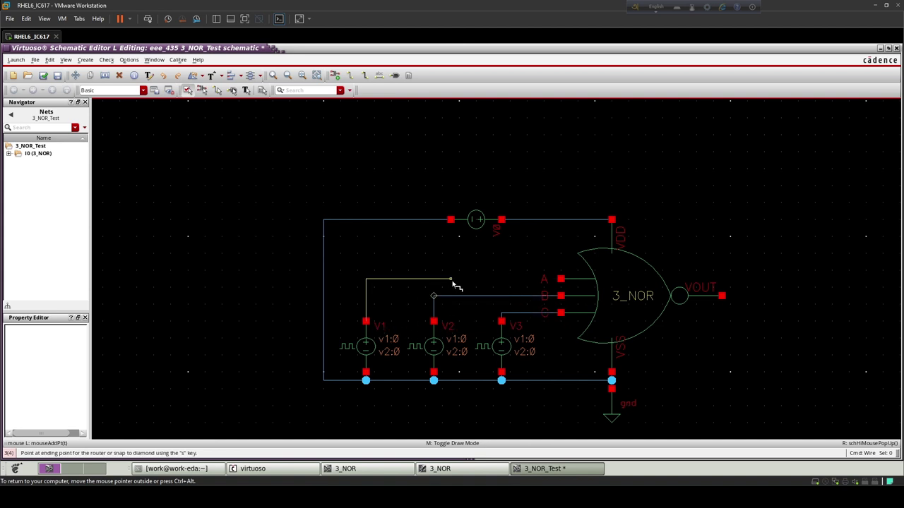
click(562, 280)
Draw a short wire stub extending rightward from the VOUT terminal.
click(721, 296)
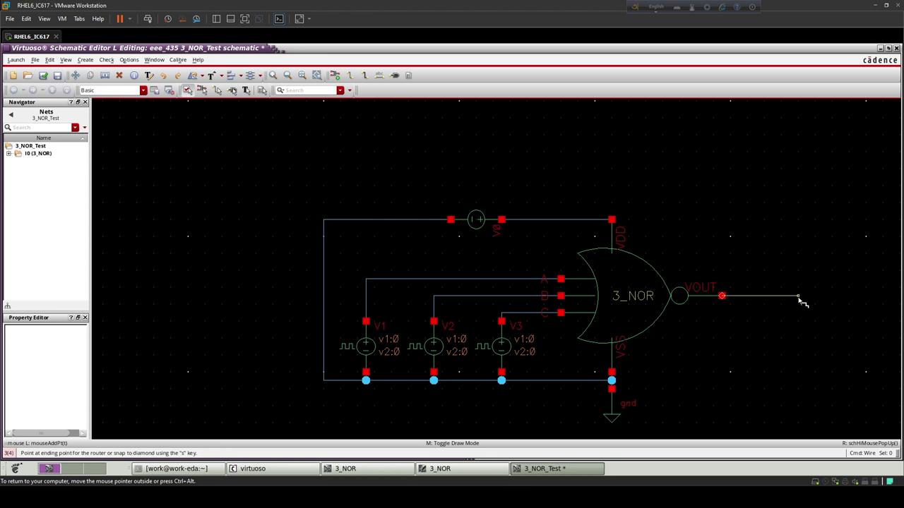
double_click(798, 296)
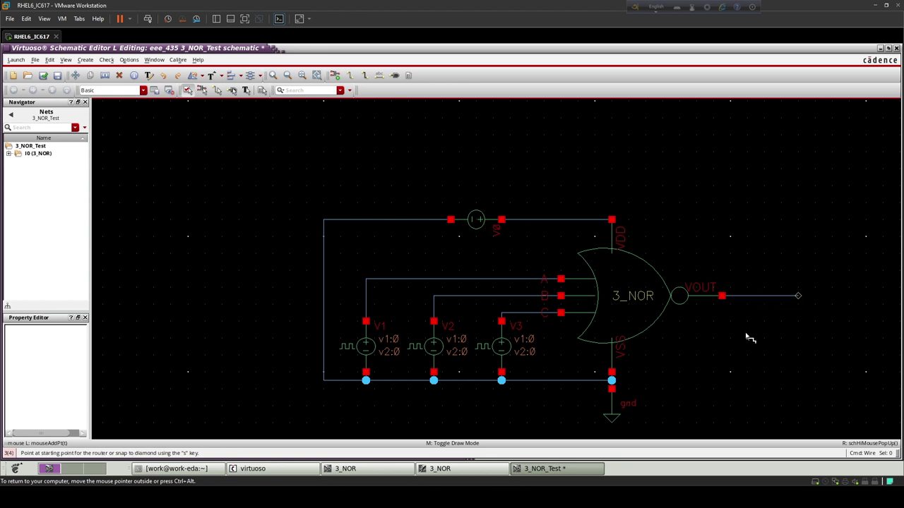
key(f)
key(Escape)
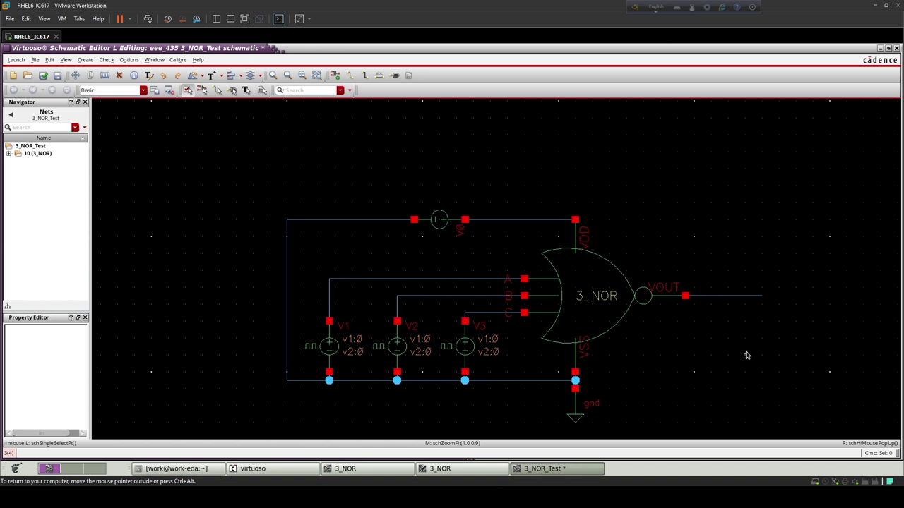
key(i)
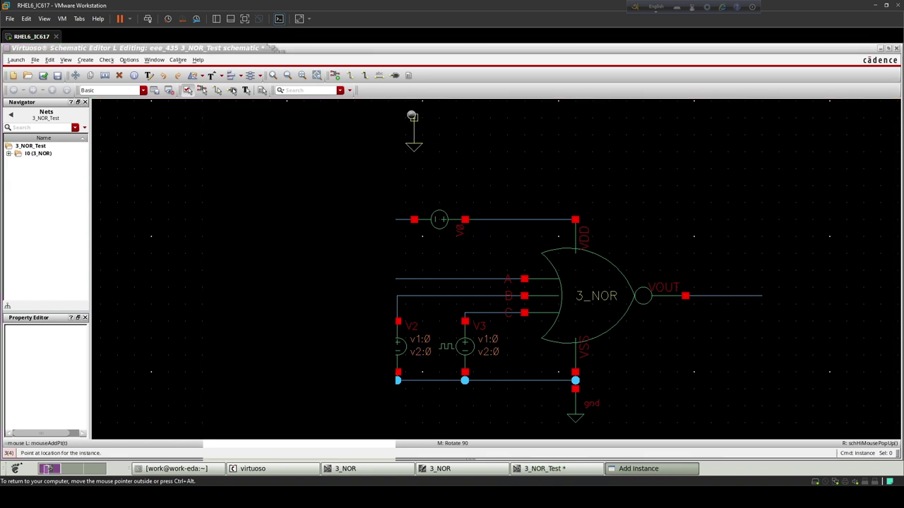
Place an output pin named VOUT just right of the VOUT wire stub.
key(p)
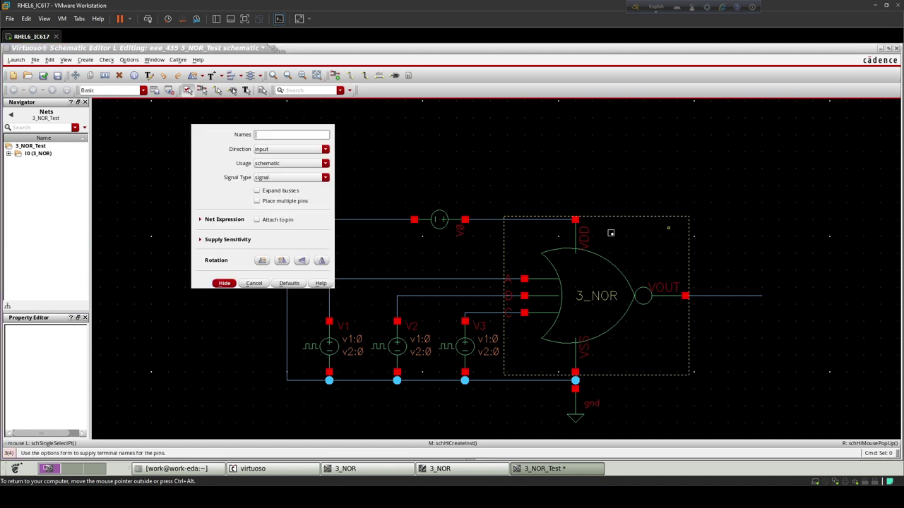
click(277, 149)
click(267, 165)
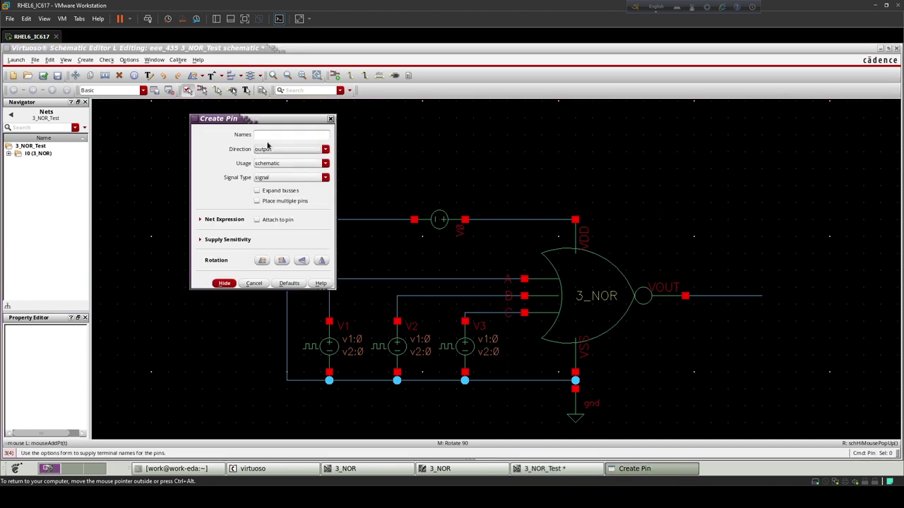
click(266, 134)
key(Return)
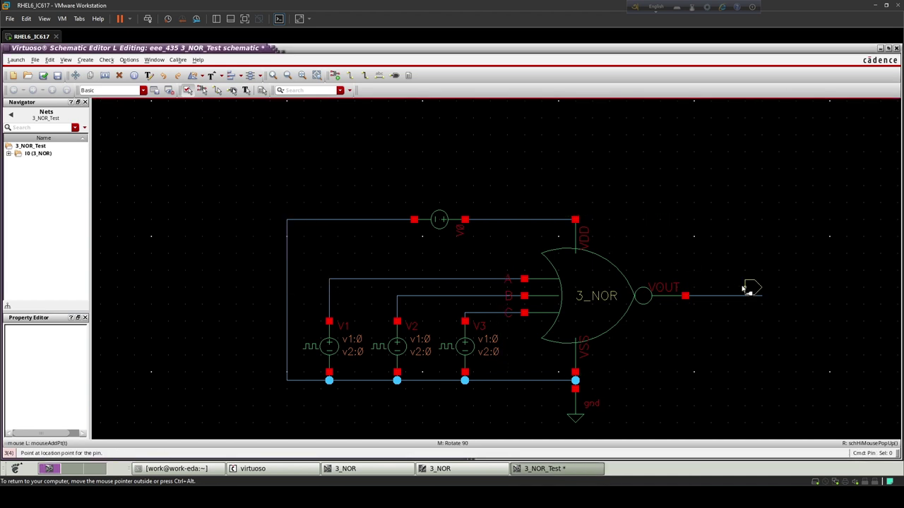
click(813, 296)
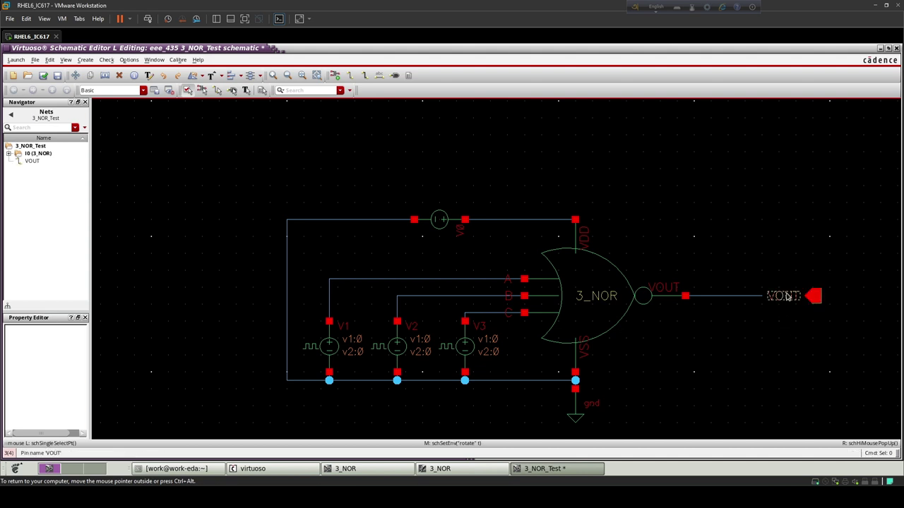
drag(814, 296, 843, 299)
key(Escape)
Wire the dangling VOUT stub end to the VOUT pin.
key(w)
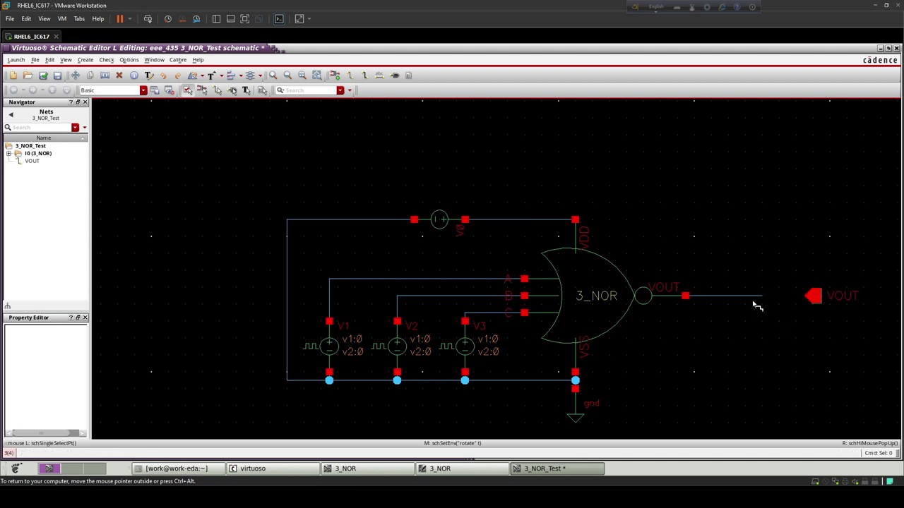
click(762, 296)
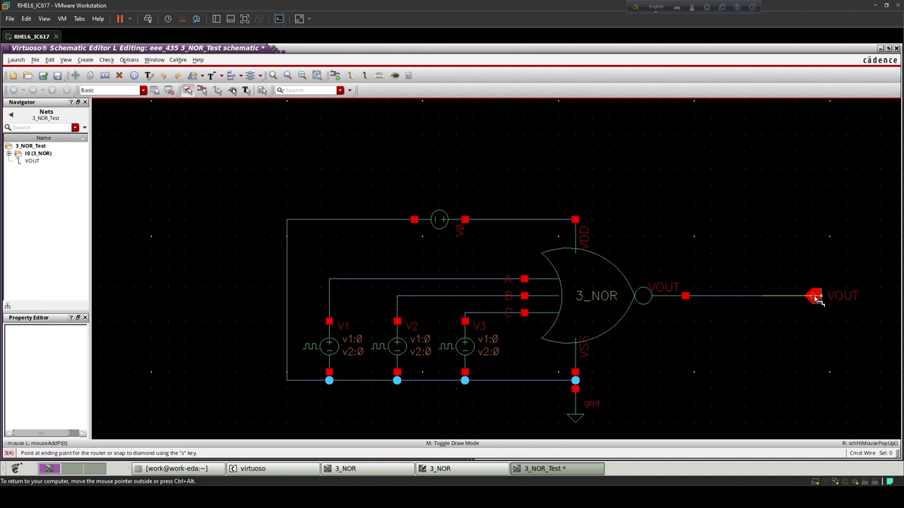
click(815, 297)
key(Escape)
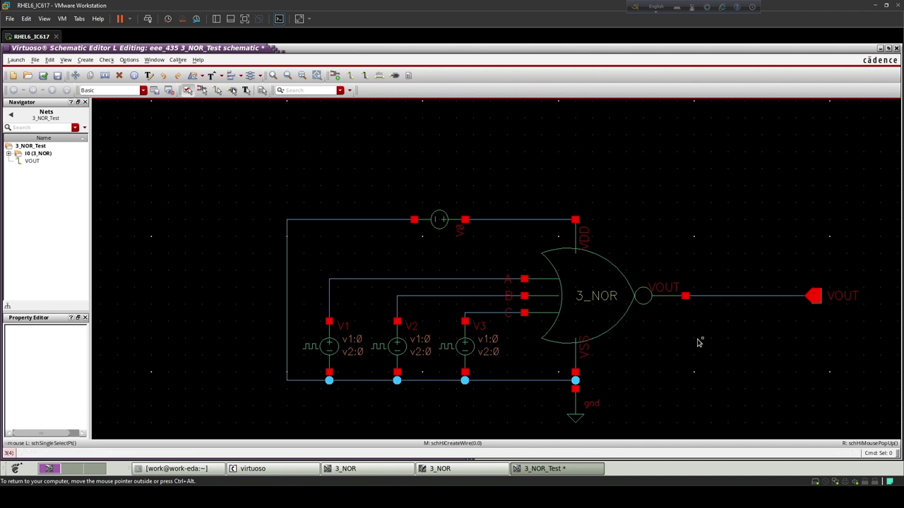
key(l)
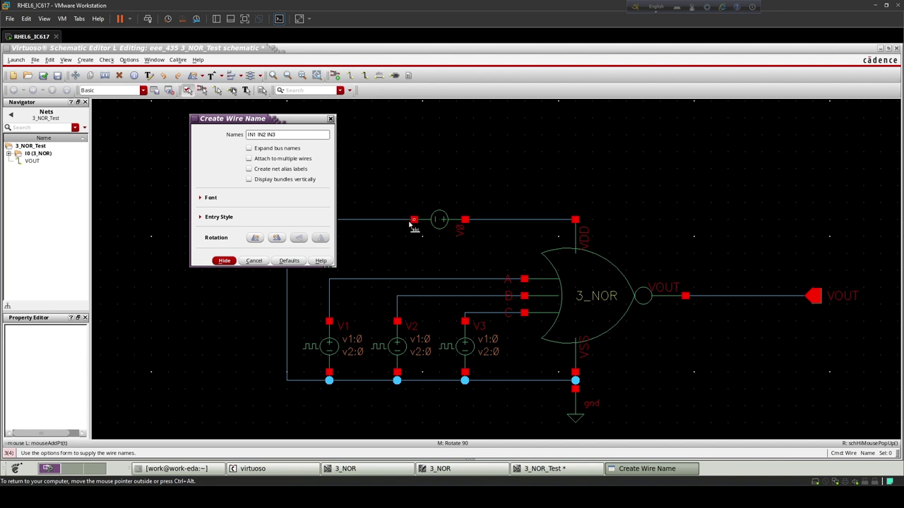
Attach labels IN1, IN2 and IN3 to the top, middle and bottom input wires.
key(Return)
click(377, 281)
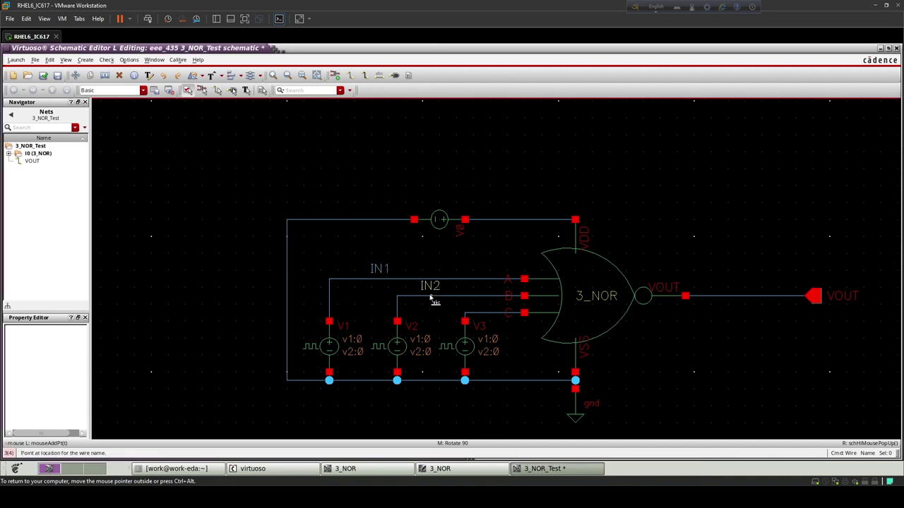
click(428, 298)
click(484, 318)
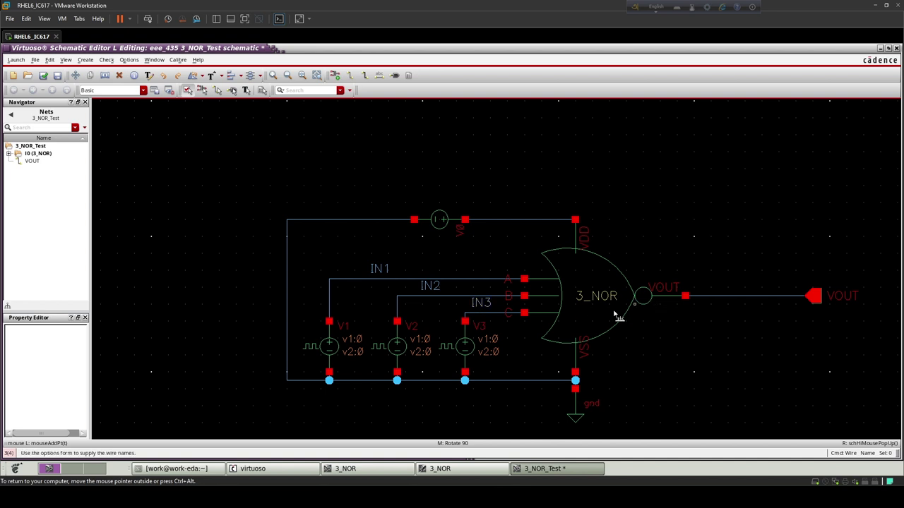
Set DC source V0's voltage to 1.2 V.
click(439, 220)
key(q)
click(287, 305)
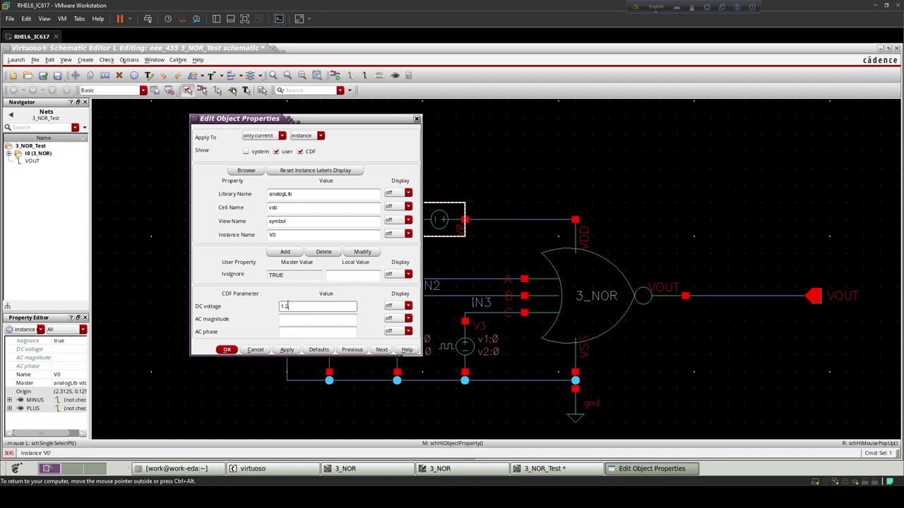
key(Return)
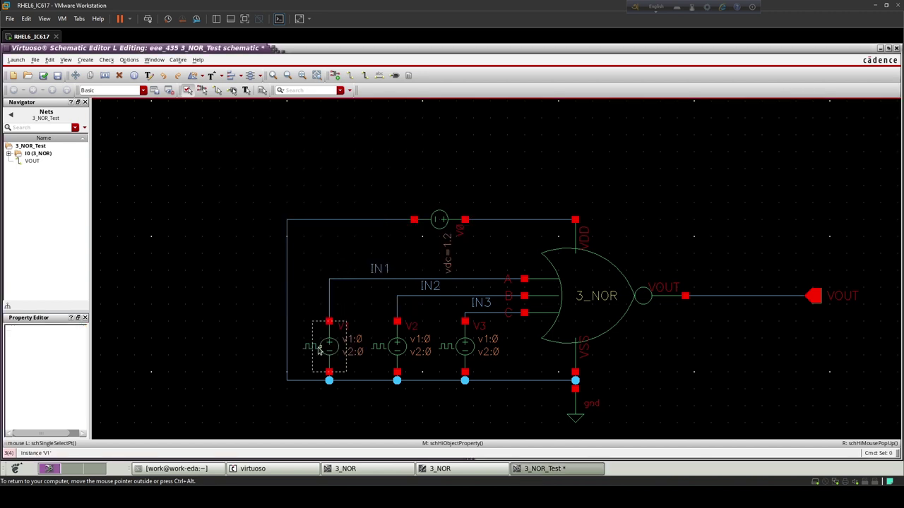
Give V1 Voltage 1 of 1.2 V, an 80n period and 20n pulse width.
click(329, 346)
key(q)
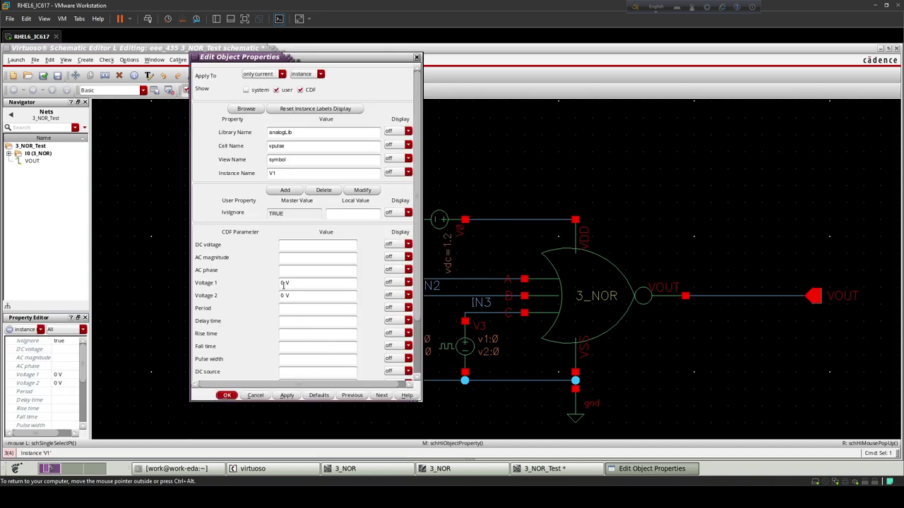
click(283, 283)
text(1.2)
click(287, 308)
text(80n)
click(301, 359)
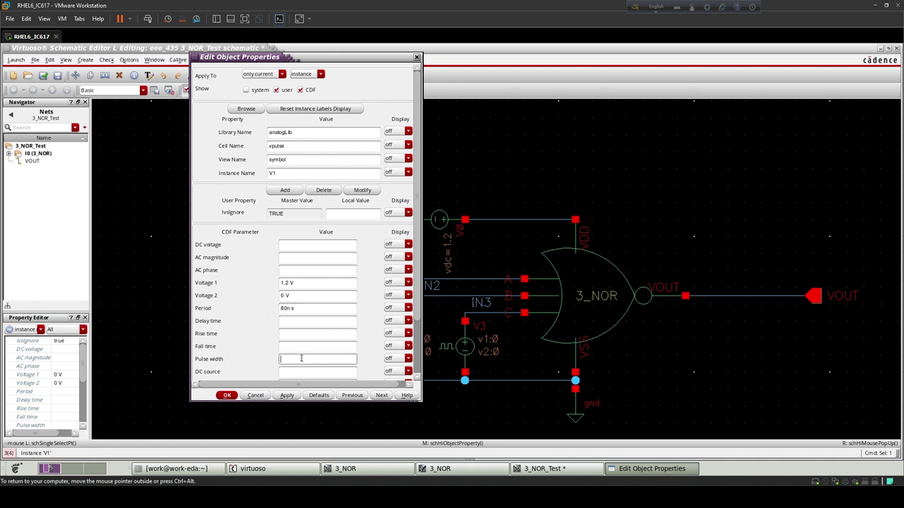
click(228, 395)
Open V2's properties and close them without changes.
click(403, 347)
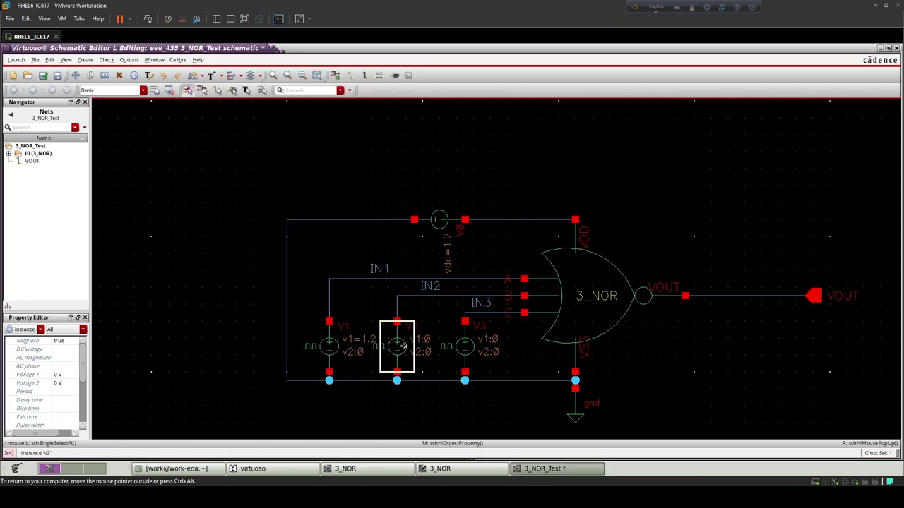
middle_click(402, 345)
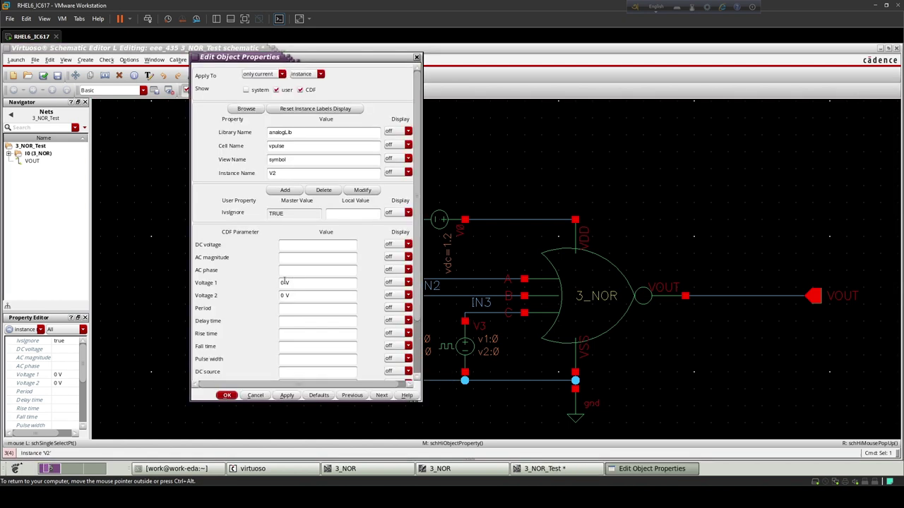
click(417, 57)
Set source V1's pulse width to 40 ns.
click(334, 344)
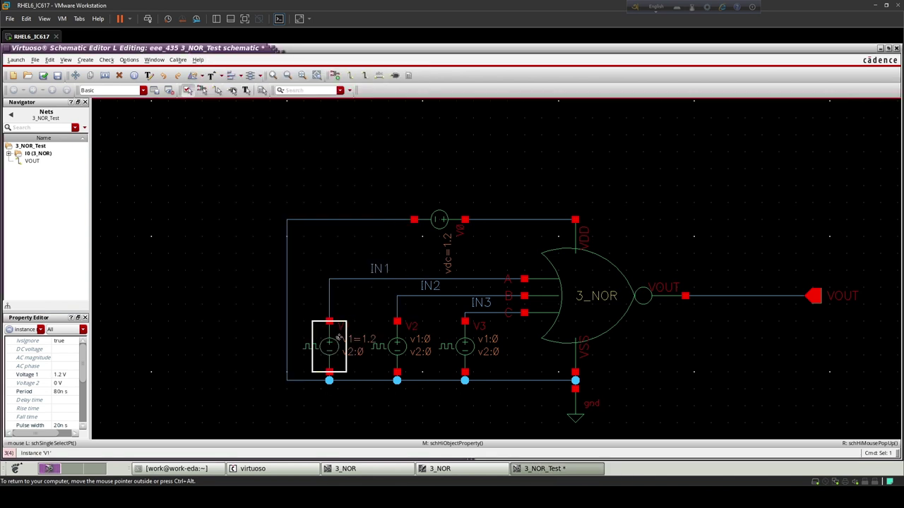
middle_click(333, 348)
click(284, 358)
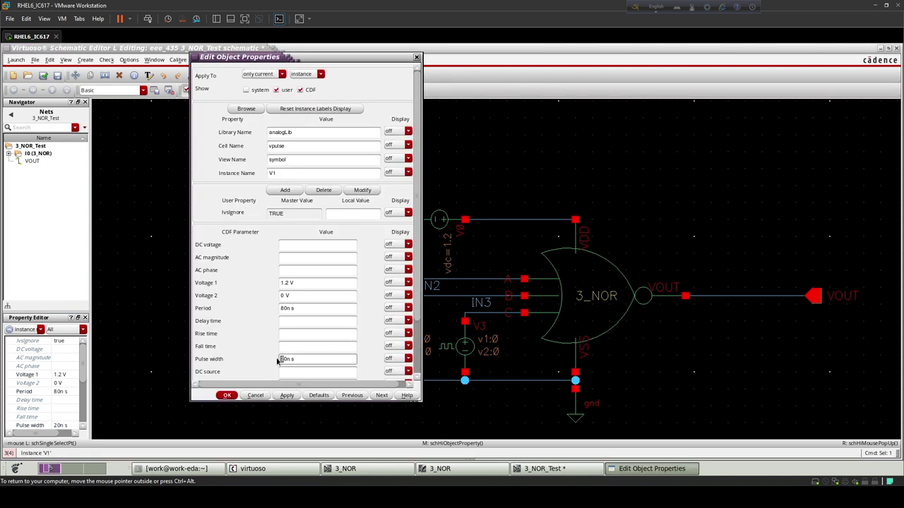
click(228, 395)
Make V2 a 1.2 V pulse with 40 ns period and 20 ns pulse width.
click(407, 351)
middle_click(407, 350)
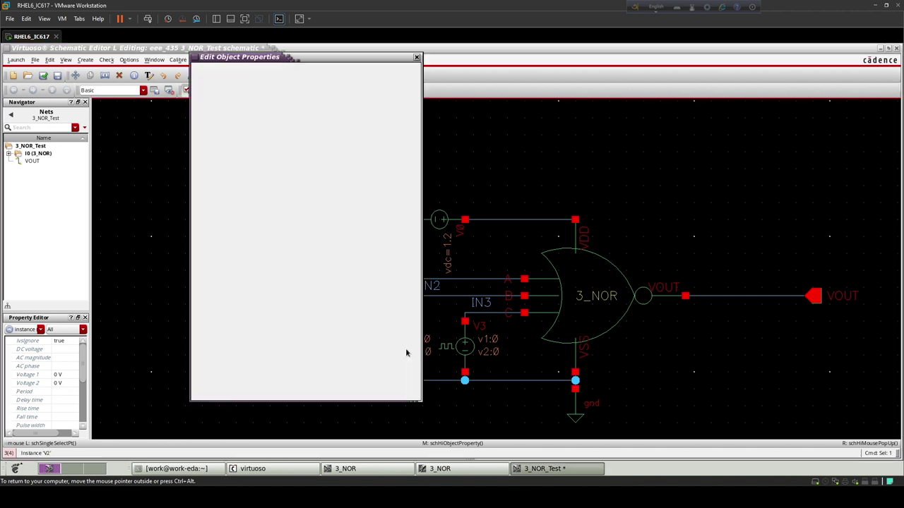
click(283, 283)
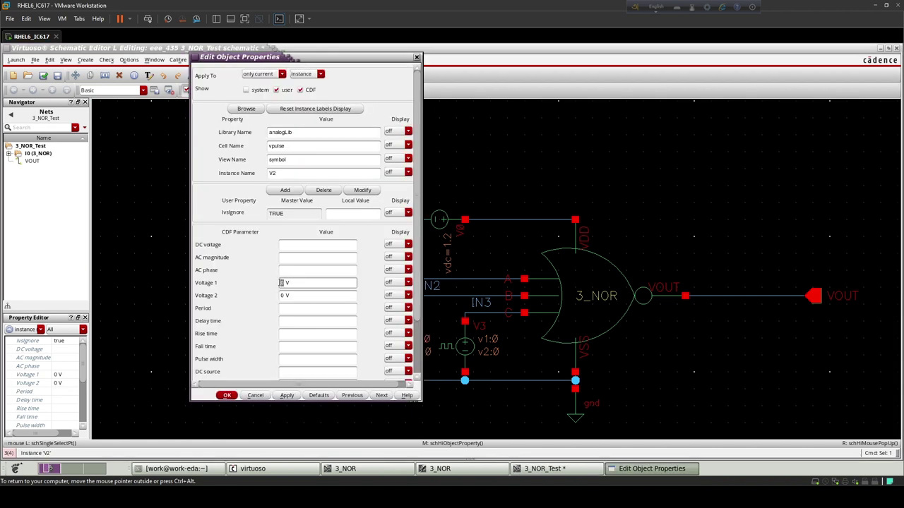
click(287, 307)
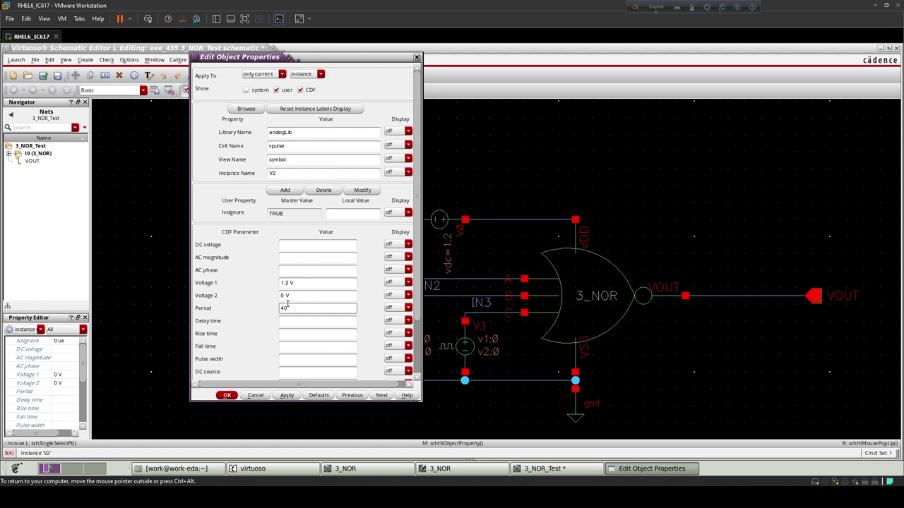
click(293, 360)
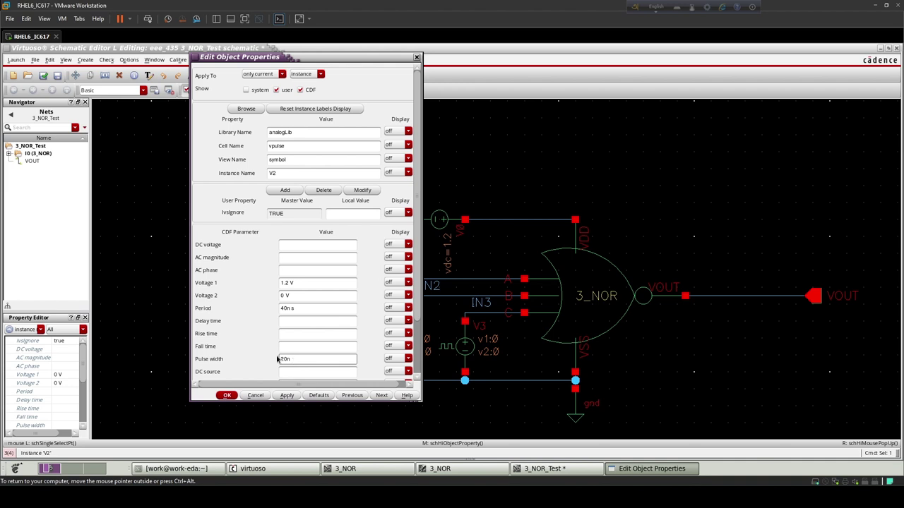
text(20n)
click(226, 395)
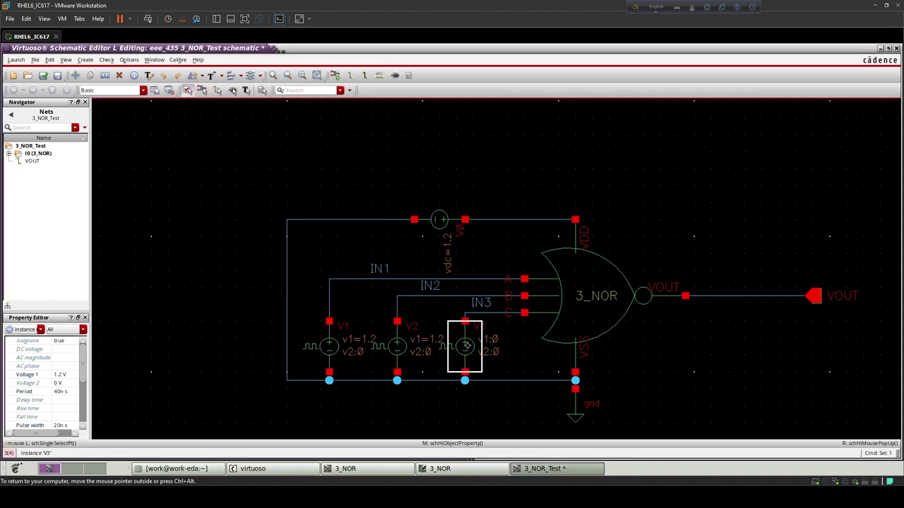
Make V3 a 1.2 V pulse with 10 ns period and 5 ns pulse width.
middle_click(466, 344)
click(286, 282)
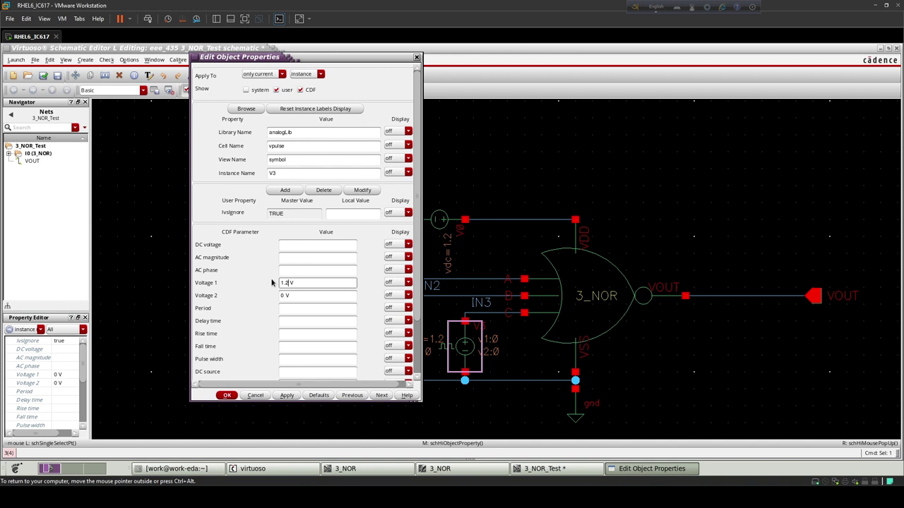
text(1.2)
click(286, 308)
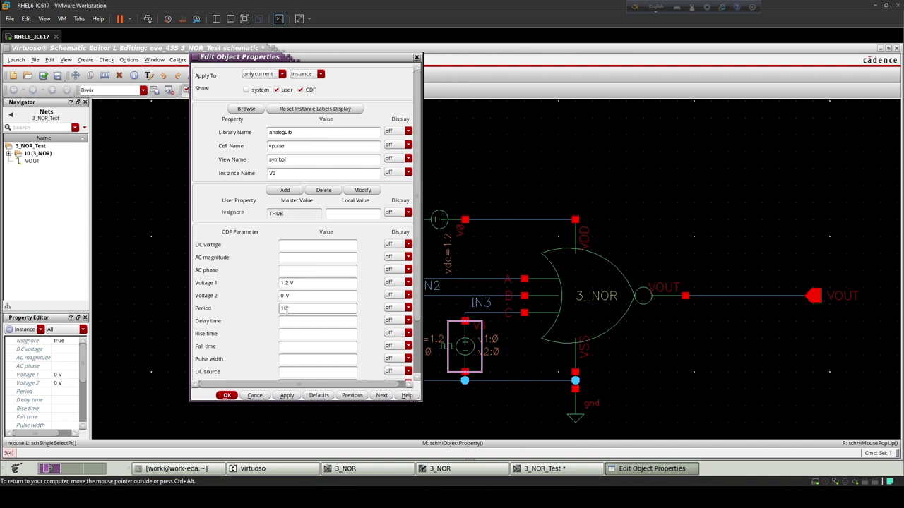
text(10n)
click(300, 358)
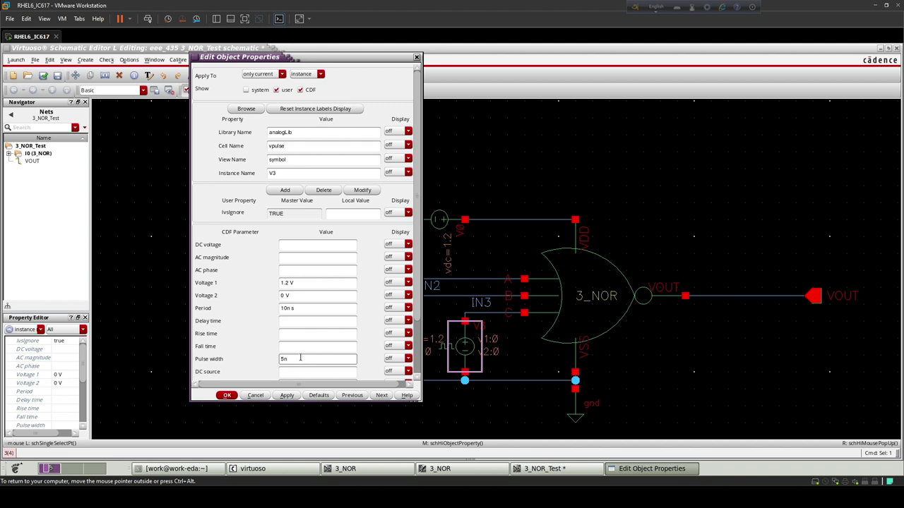
click(226, 395)
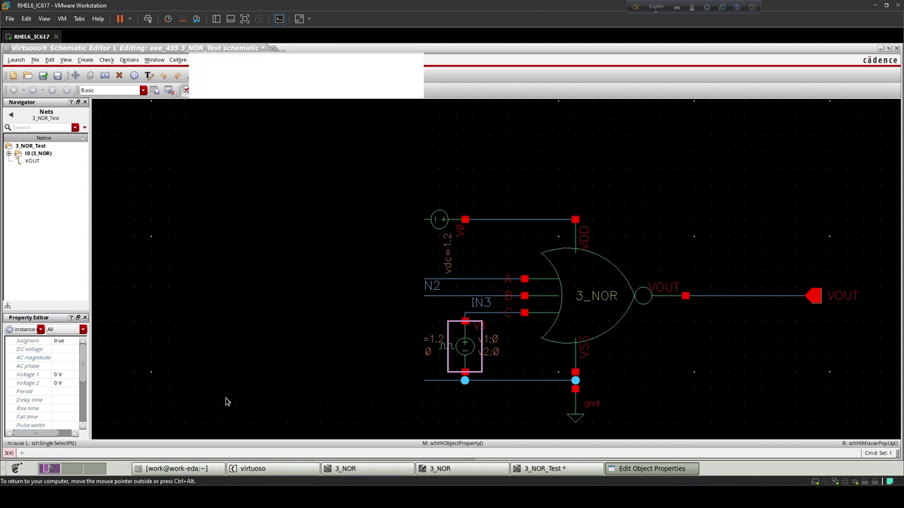
Check and save the testbench schematic, then launch ADE L.
click(466, 405)
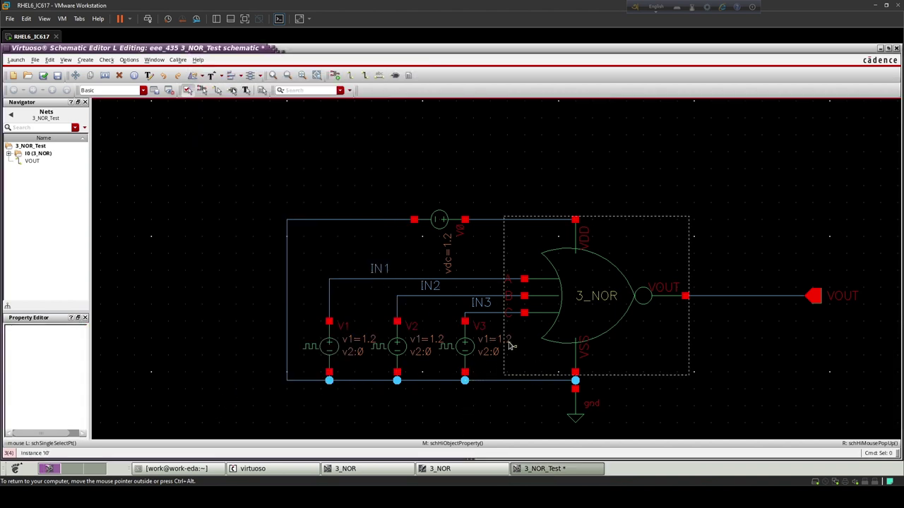
click(47, 78)
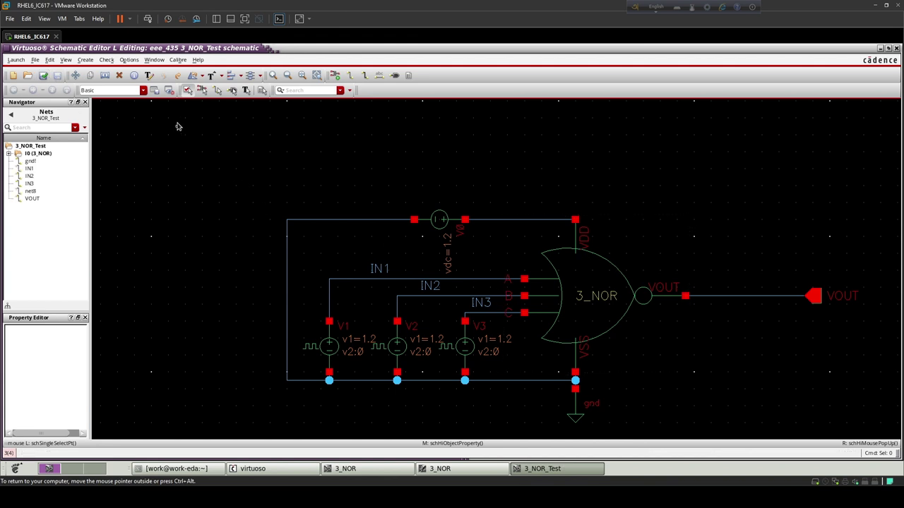
click(17, 60)
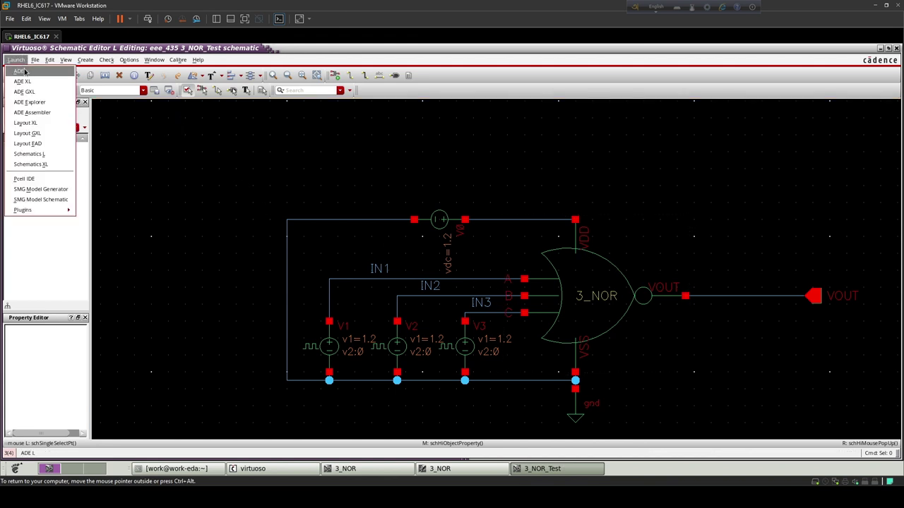
click(23, 71)
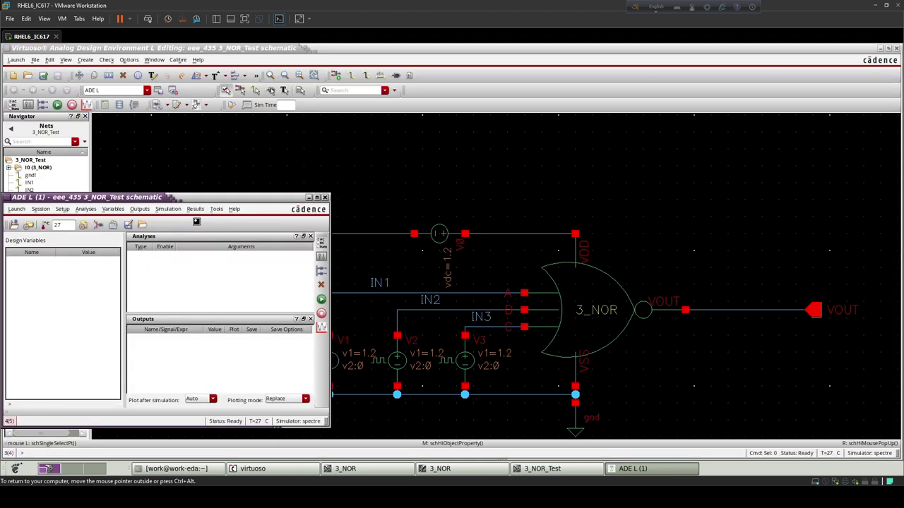
Add a 100 ns transient analysis with moderate accuracy.
click(193, 271)
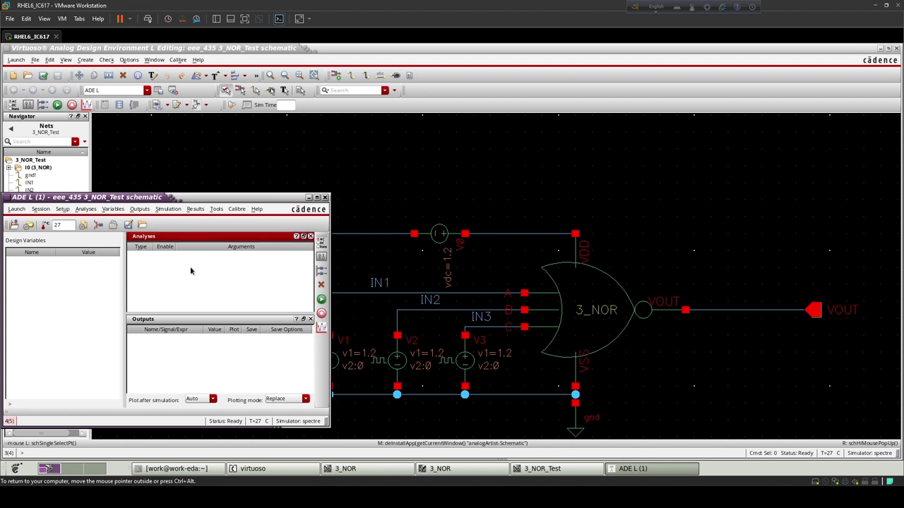
click(321, 244)
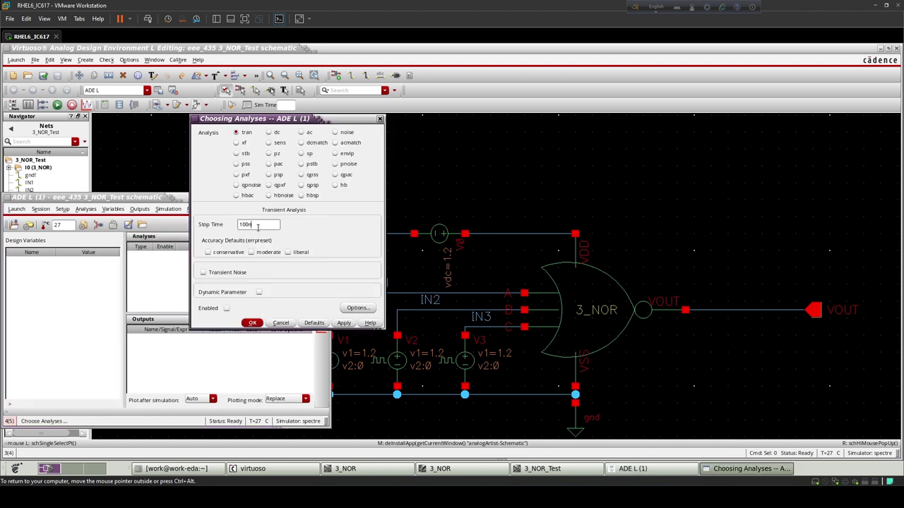
click(252, 252)
click(253, 323)
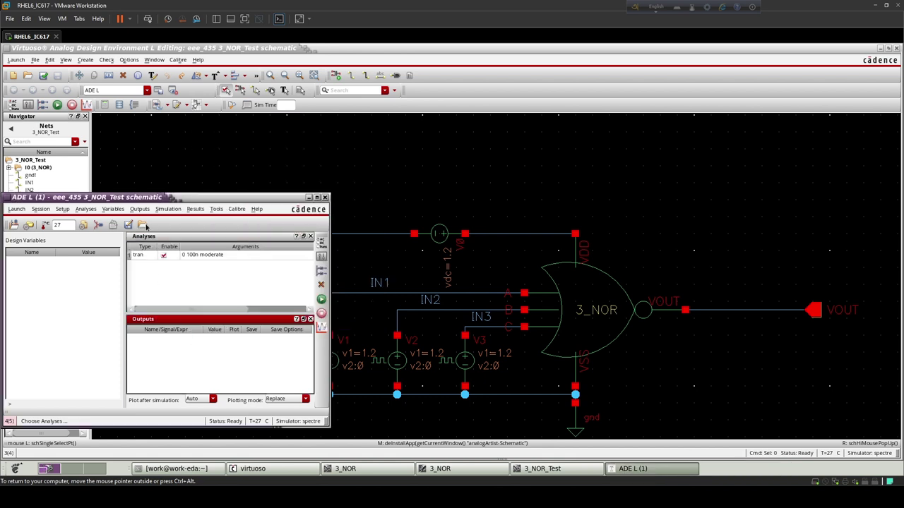
Choose to select the plotted outputs on the schematic design.
click(139, 210)
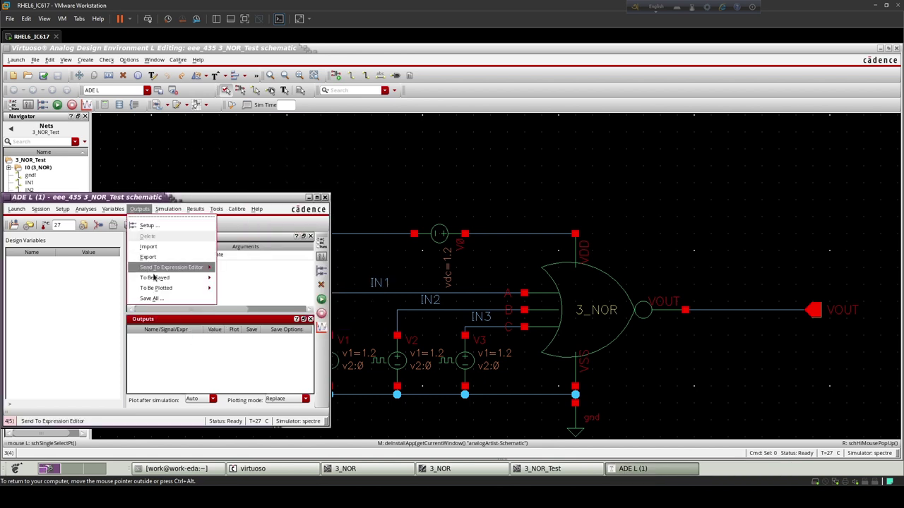
mouse_move(190, 288)
click(234, 296)
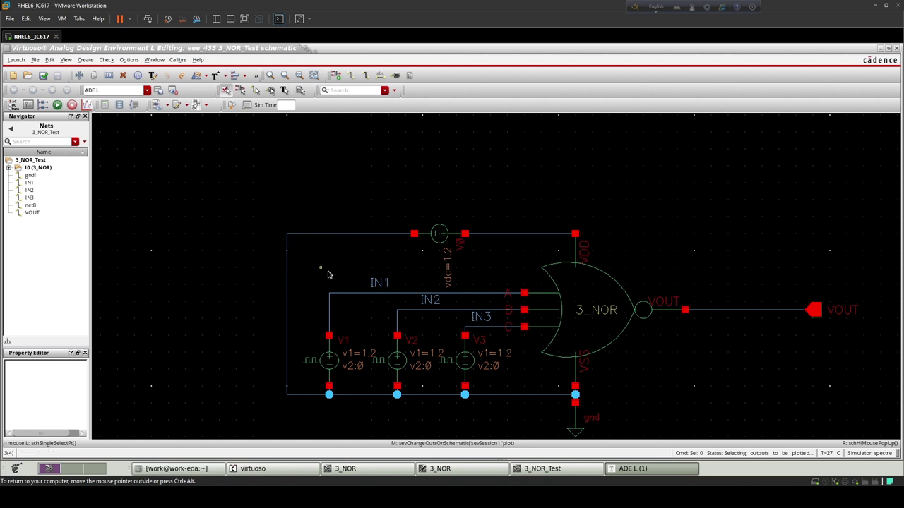
Pick nets IN1, IN2, IN3 and VOUT for plotting and run the transient simulation.
click(387, 295)
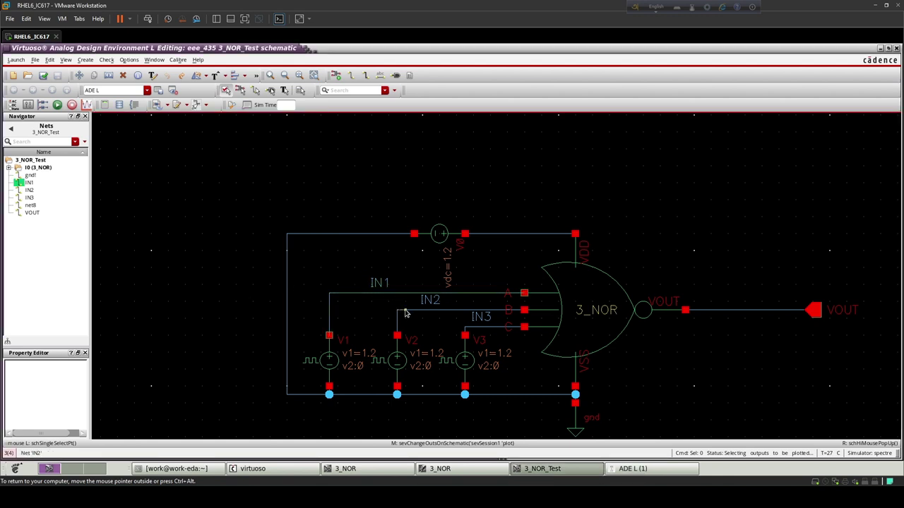
click(407, 311)
click(472, 326)
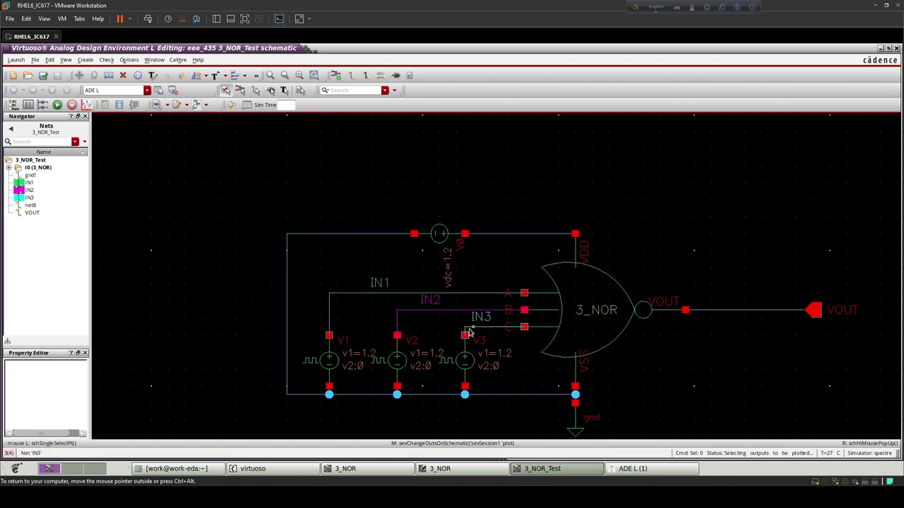
click(735, 309)
click(57, 106)
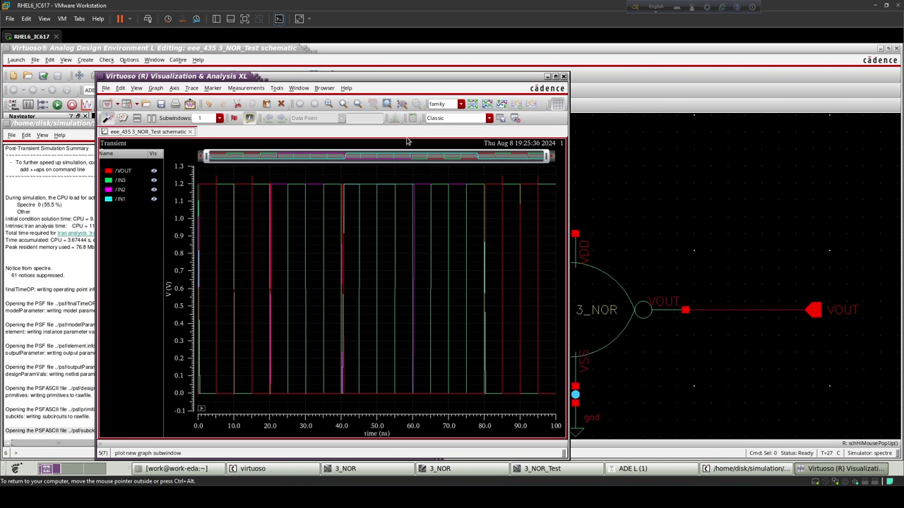
Maximize the waveform window, split all strips, drag /VOUT to the bottom, and add a marker.
click(555, 76)
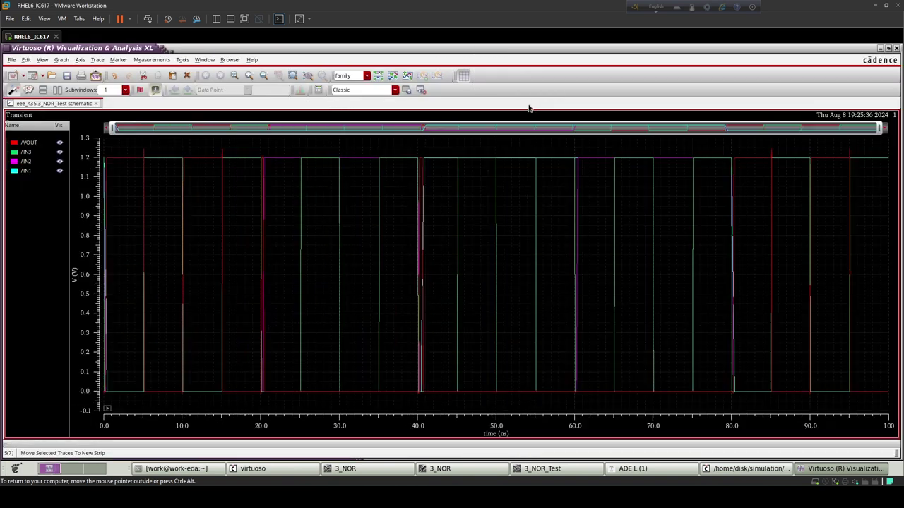
click(404, 76)
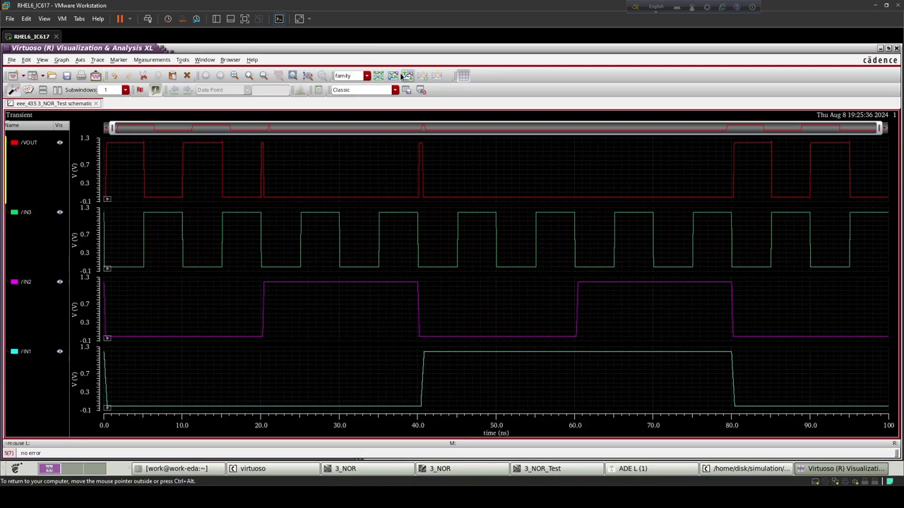
drag(347, 174, 347, 380)
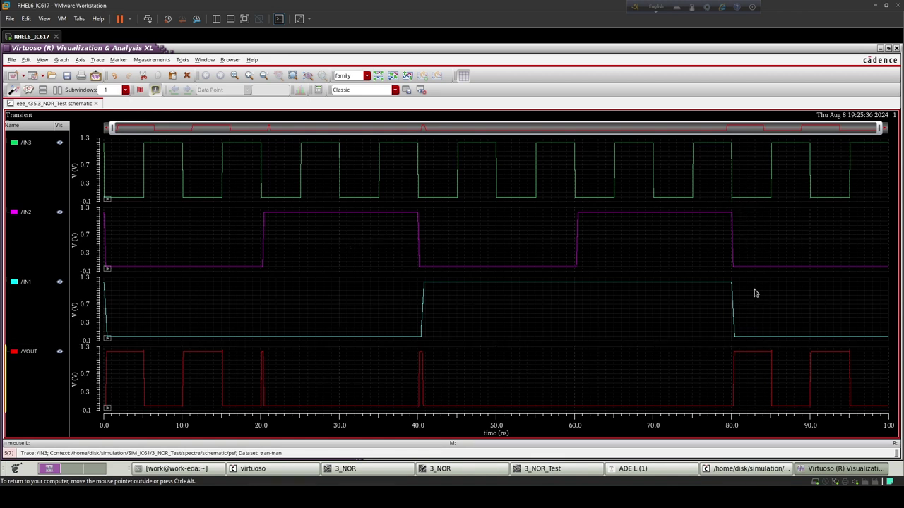
key(m)
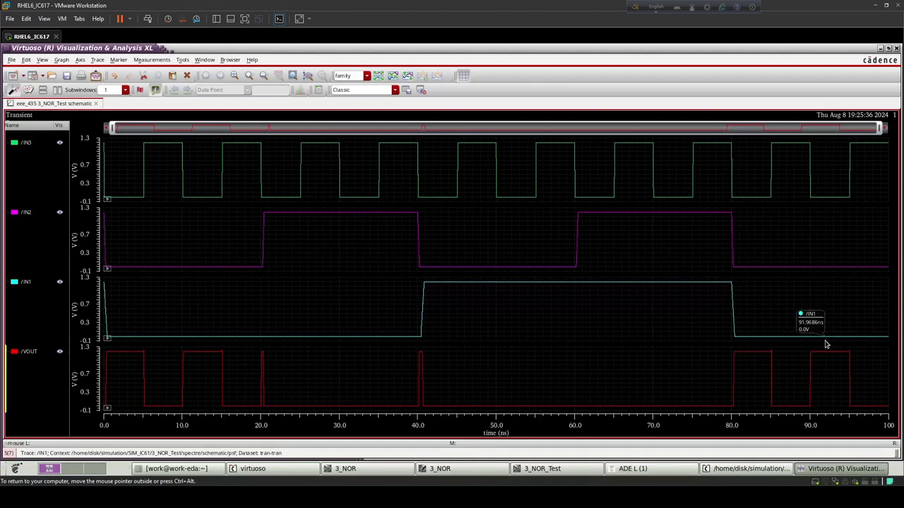